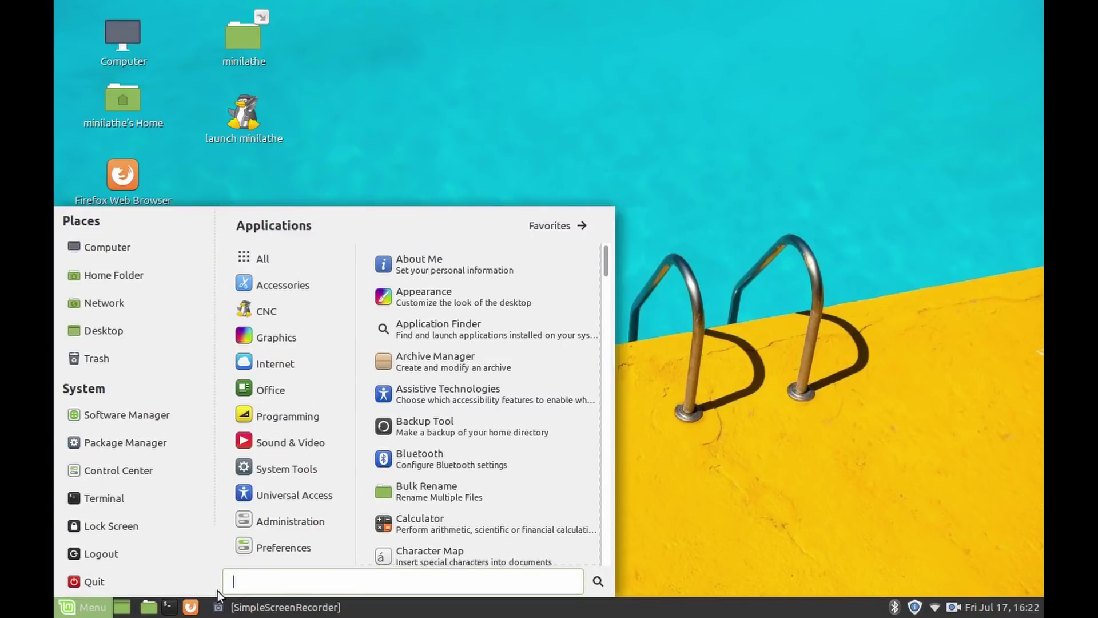
Step: Open Network Connections and view the IPv4 settings of Wired connection 1
text(network settings)
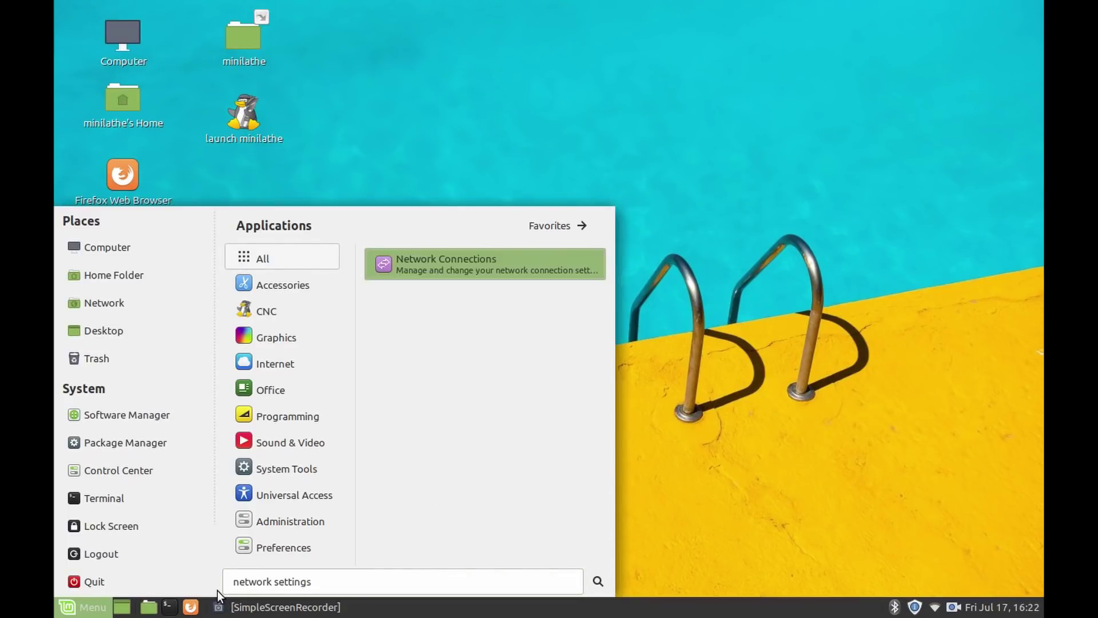
key(Return)
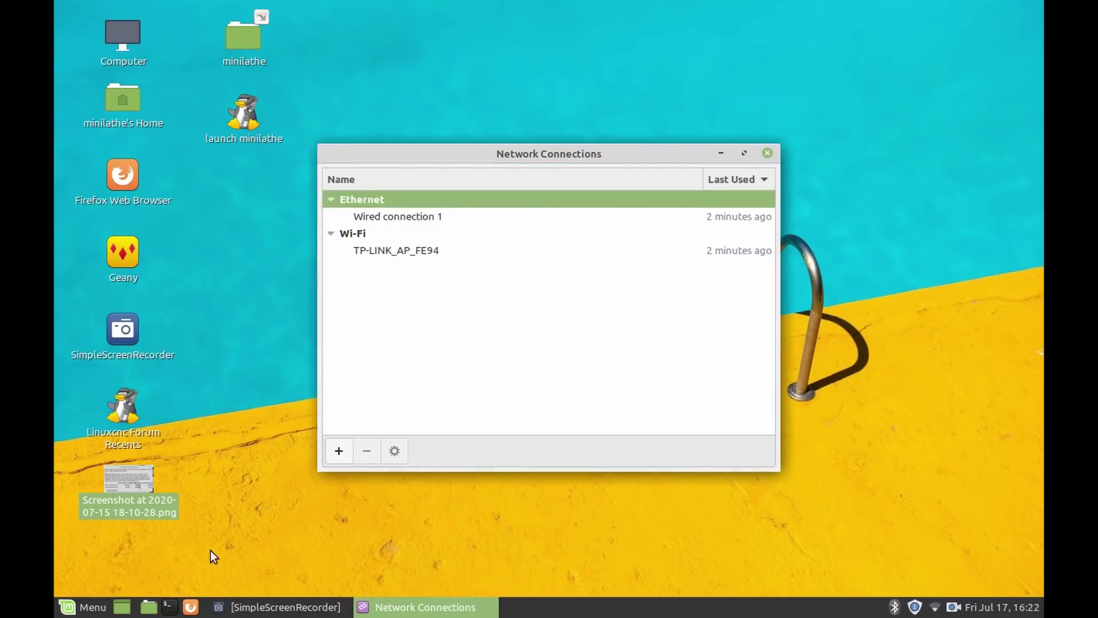
click(405, 217)
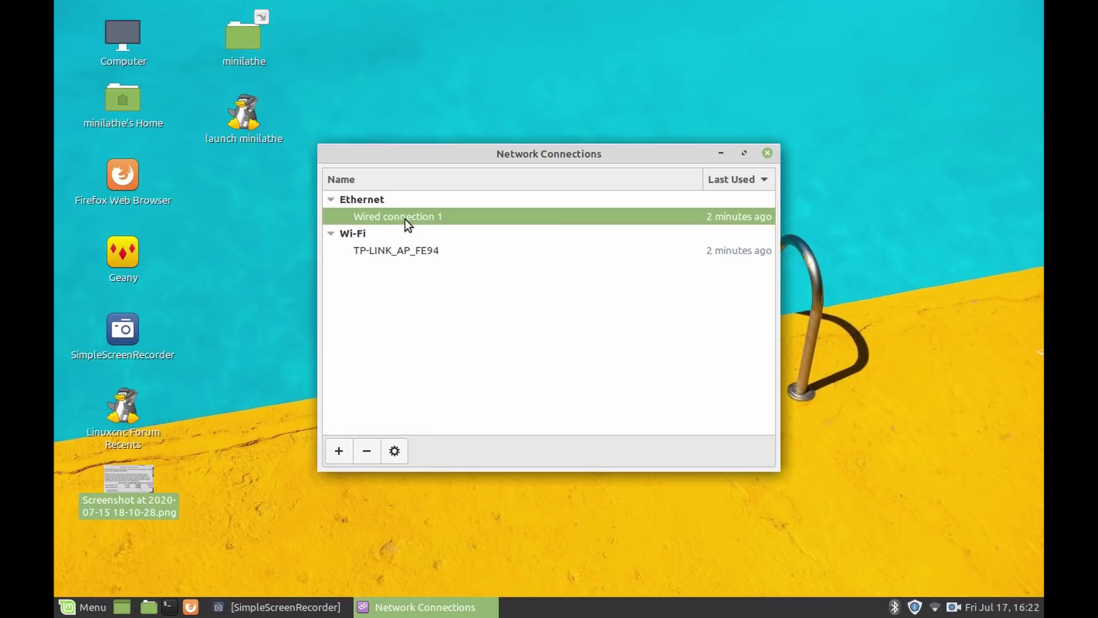
double_click(405, 217)
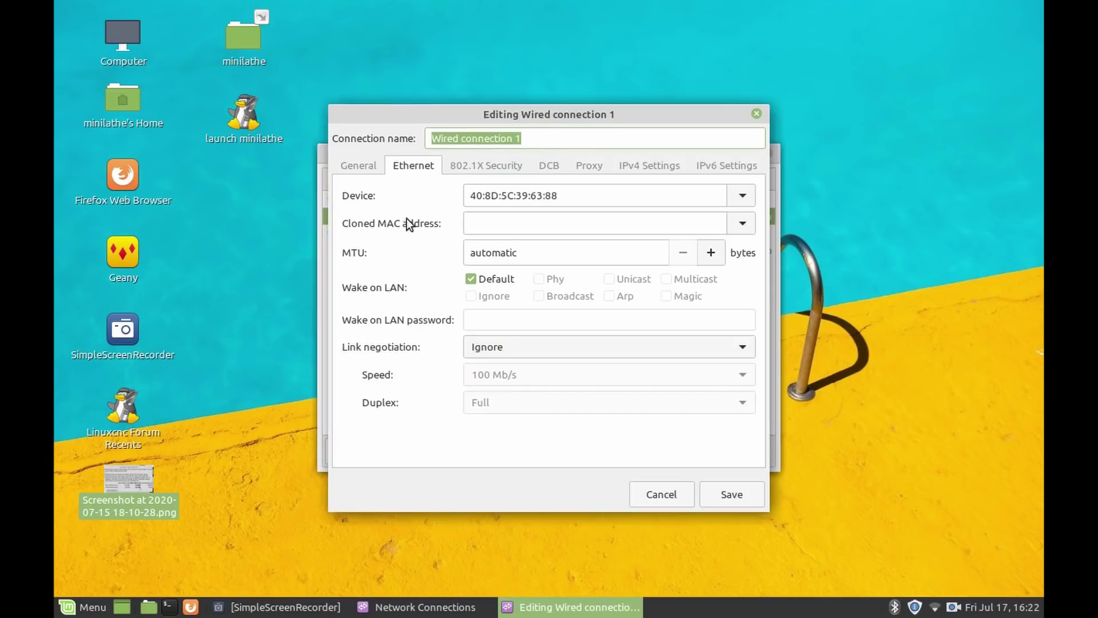
click(655, 169)
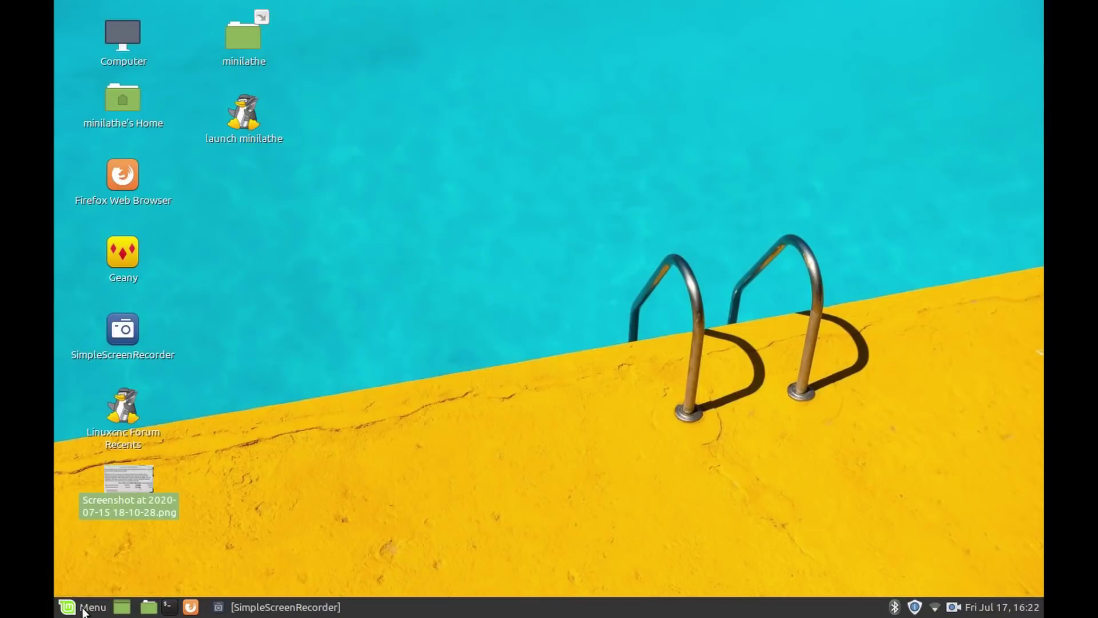
Step: Ping 10.10.10.10 from a terminal to test the link to the card, and close the terminal
click(83, 610)
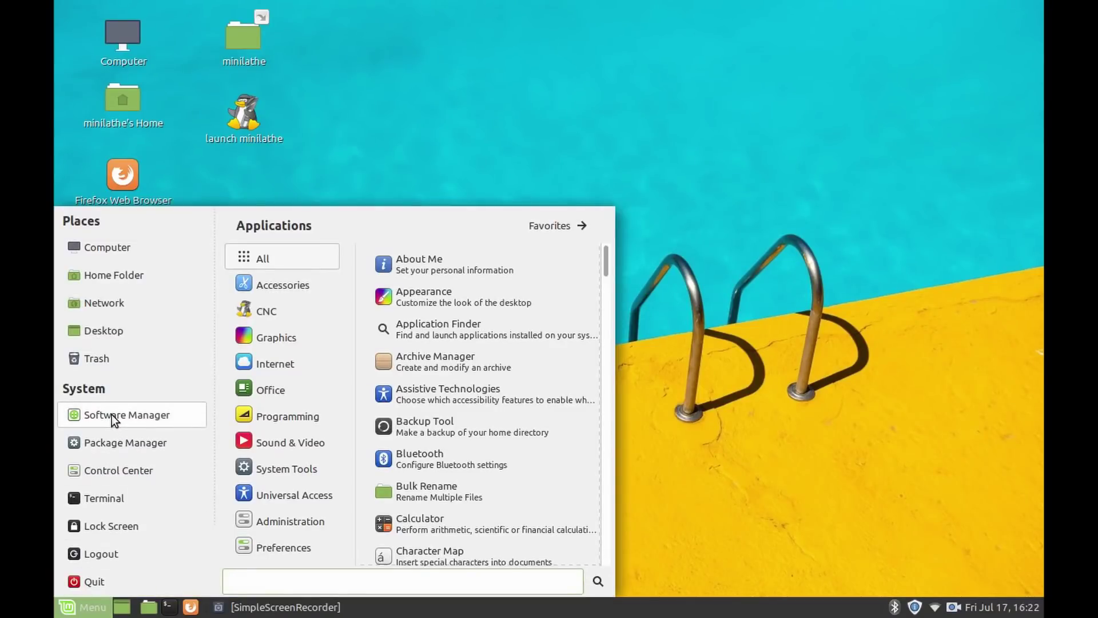
click(122, 497)
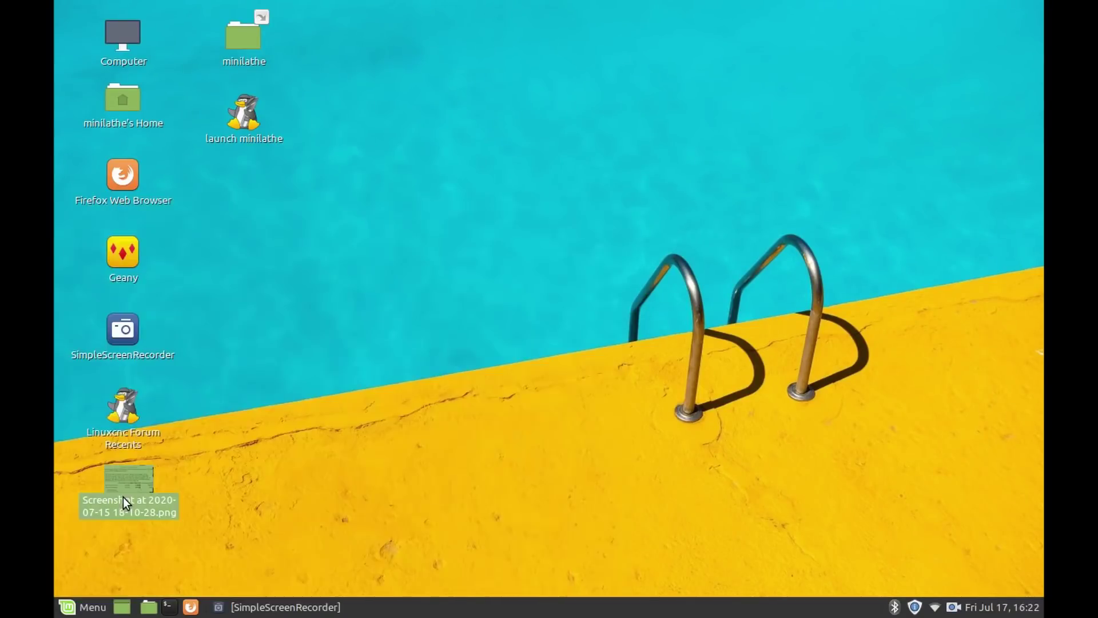
text(ping )
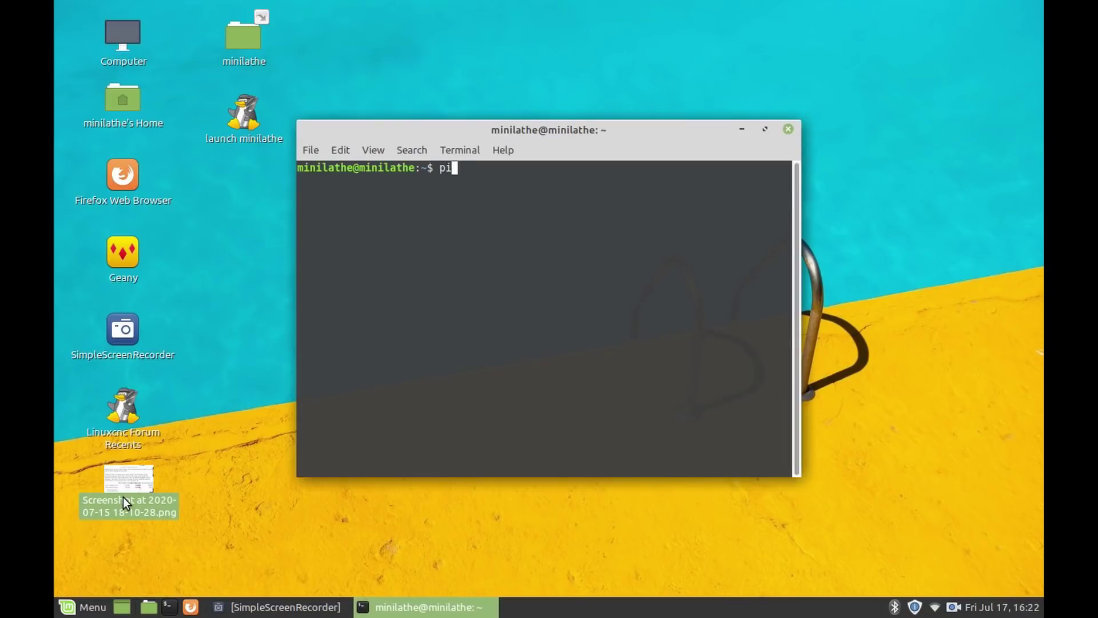
text(10.10.10.10)
key(Return)
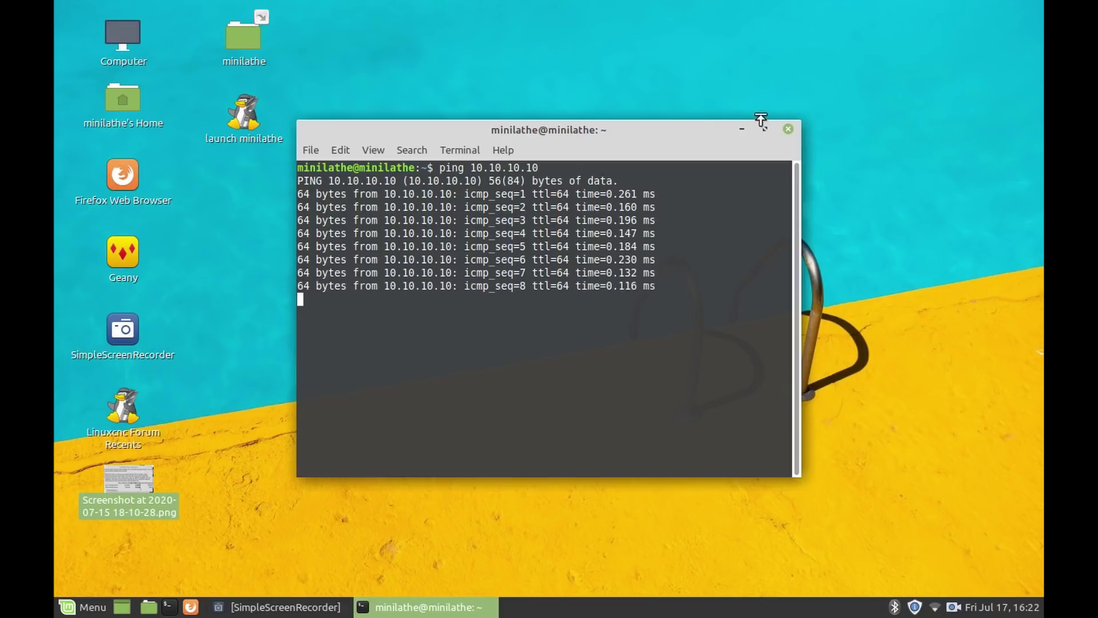
click(788, 129)
click(705, 364)
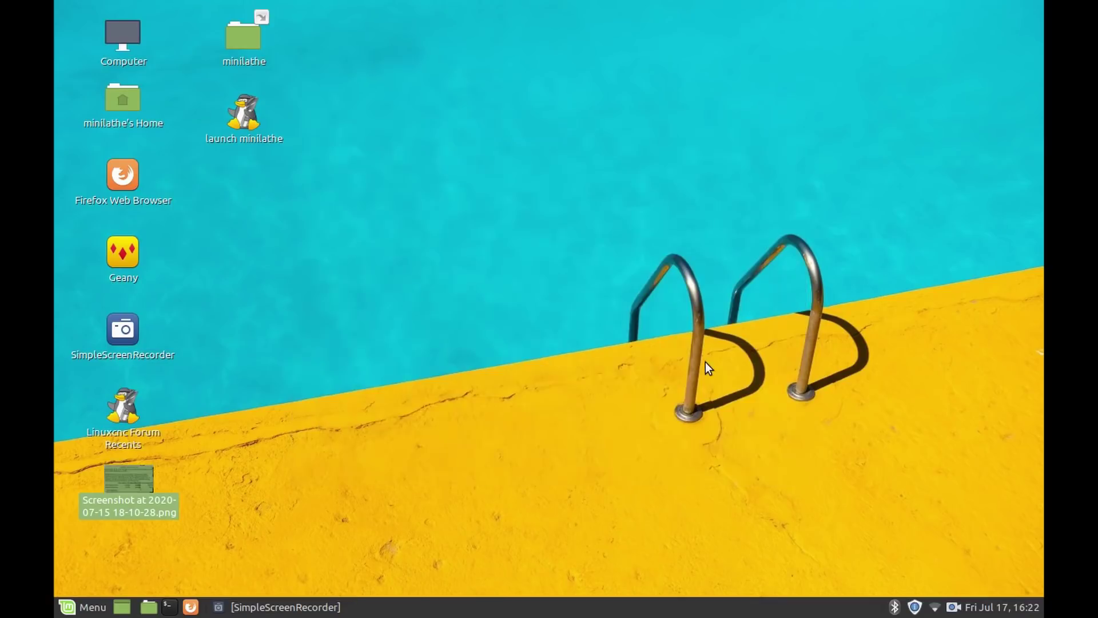
click(233, 611)
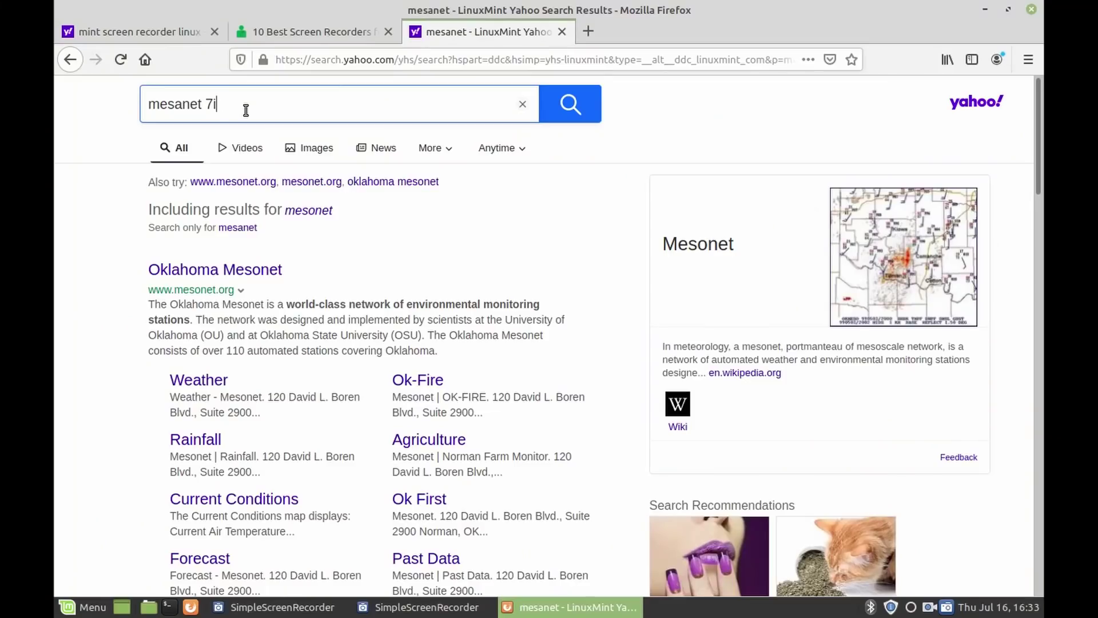
Step: Search the web in Firefox for "mesanet 7i96" and save the 7i96.zip support software from the 7I96 product page
key(Return)
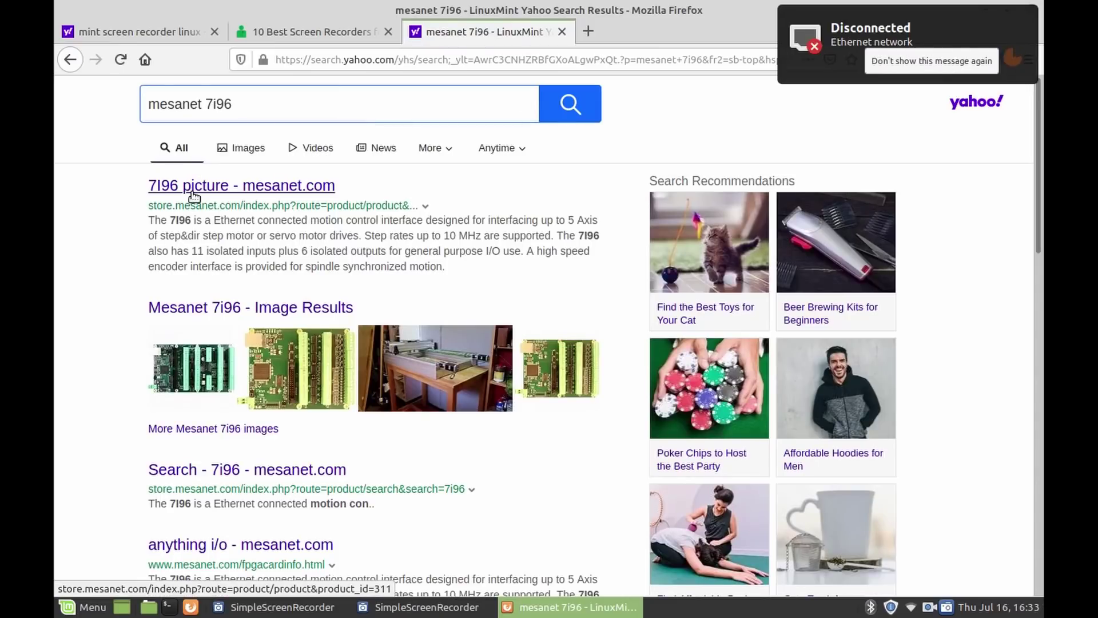
click(192, 191)
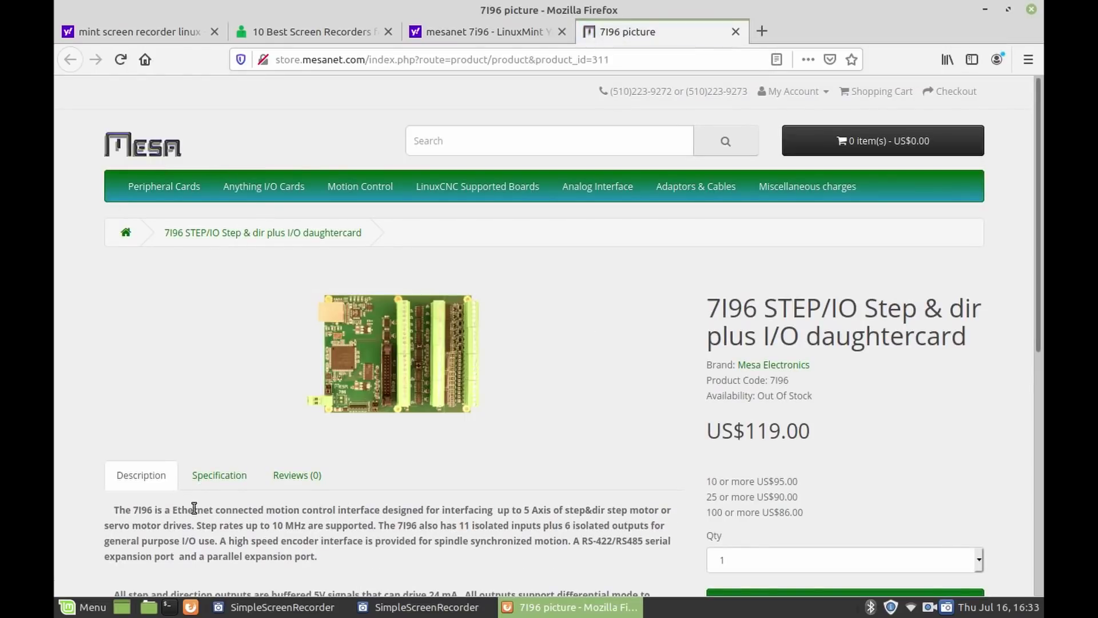
click(218, 476)
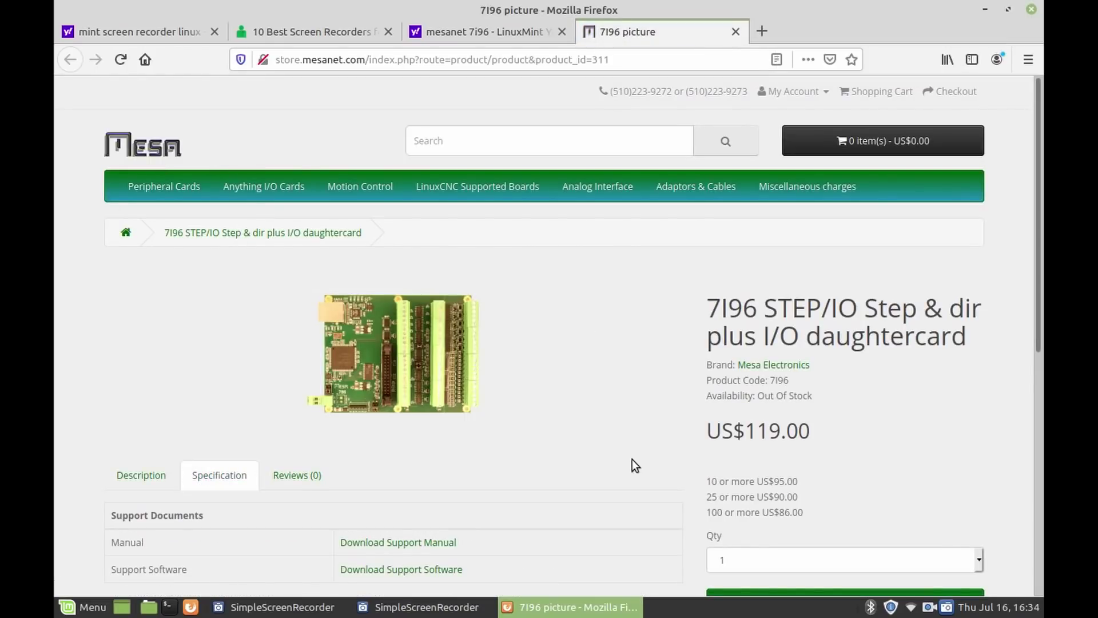
click(389, 569)
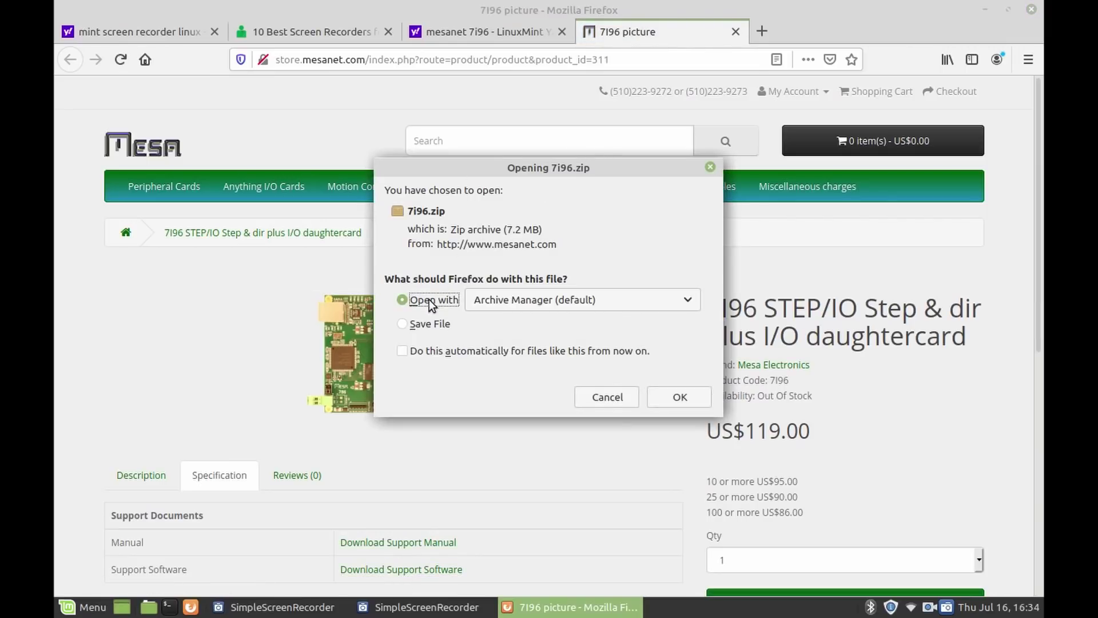
click(410, 327)
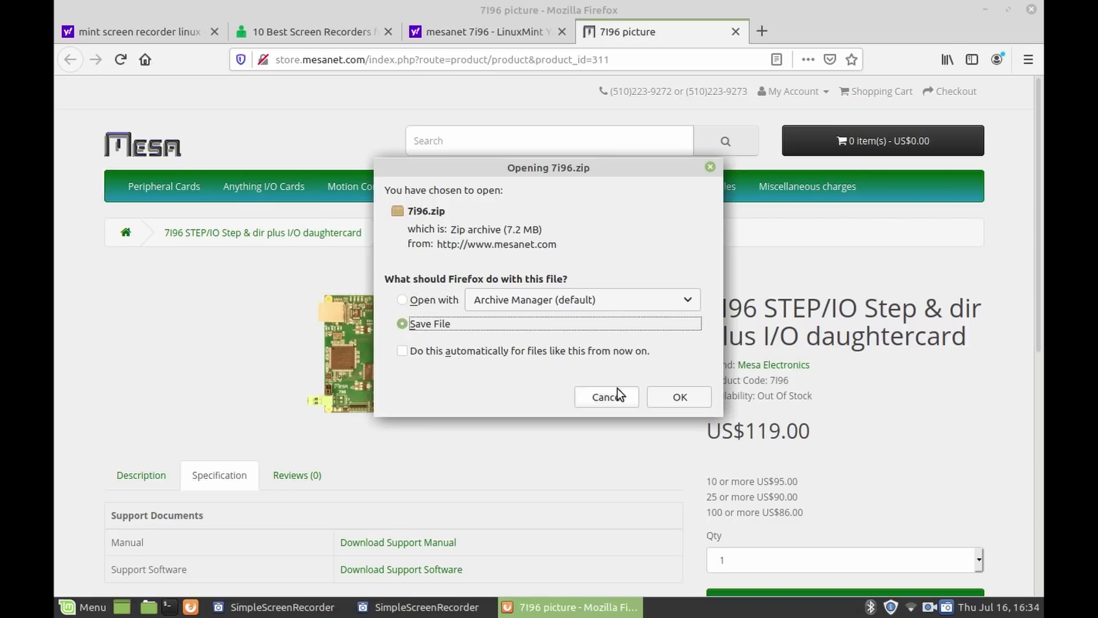
click(681, 397)
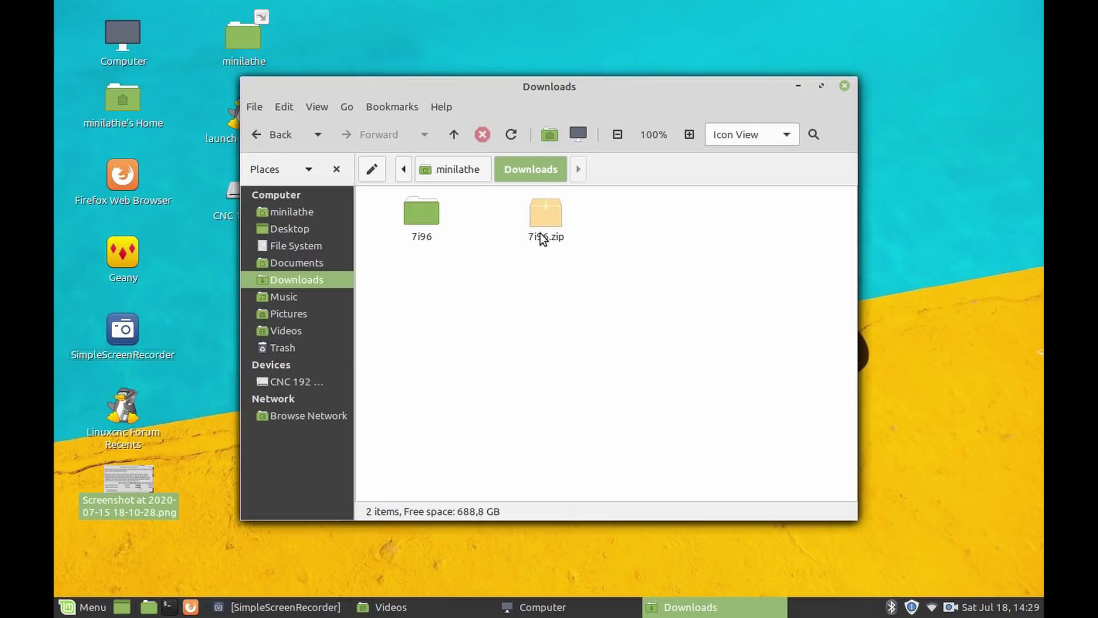
Step: Browse from Downloads to the 7i96/configs/hostmot2 folder and show the 7i96d_1pwm.bit file
double_click(414, 218)
double_click(414, 218)
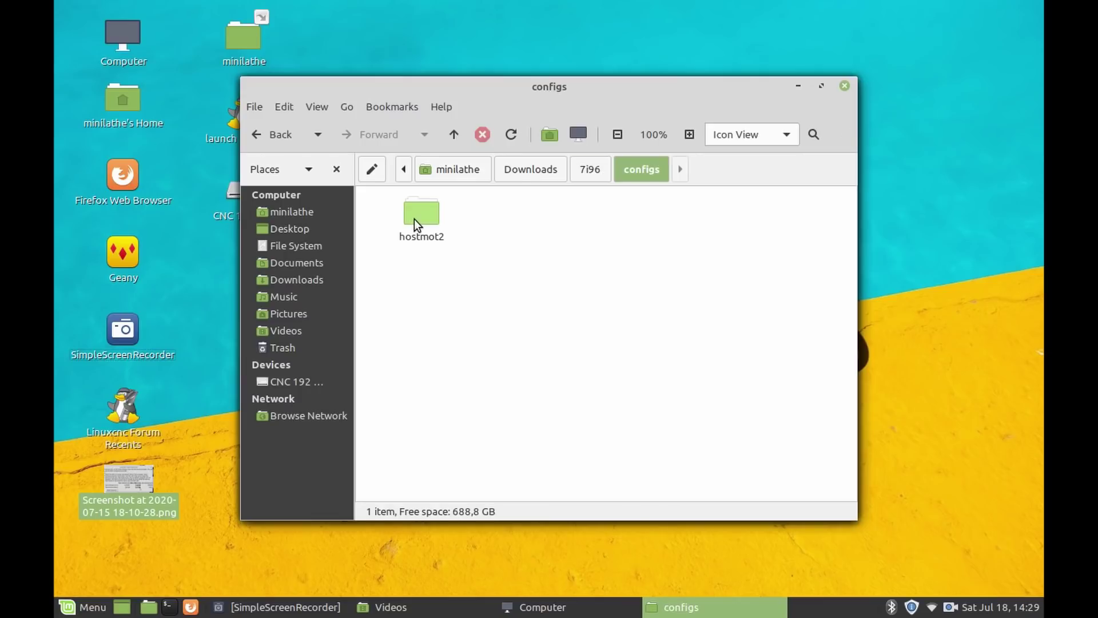
double_click(414, 219)
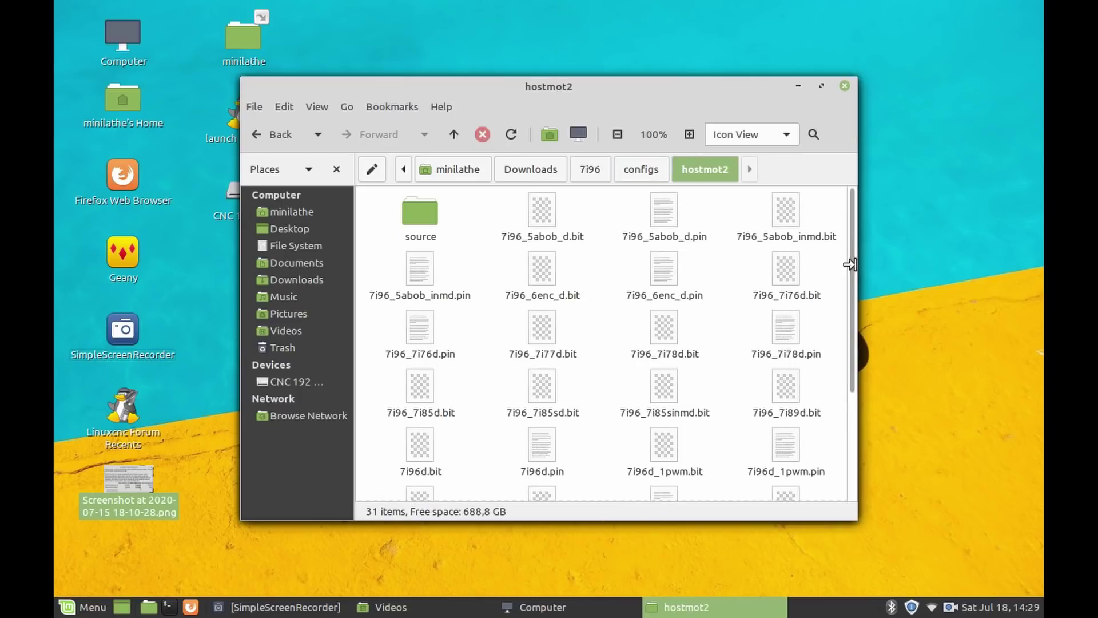
drag(852, 276, 856, 375)
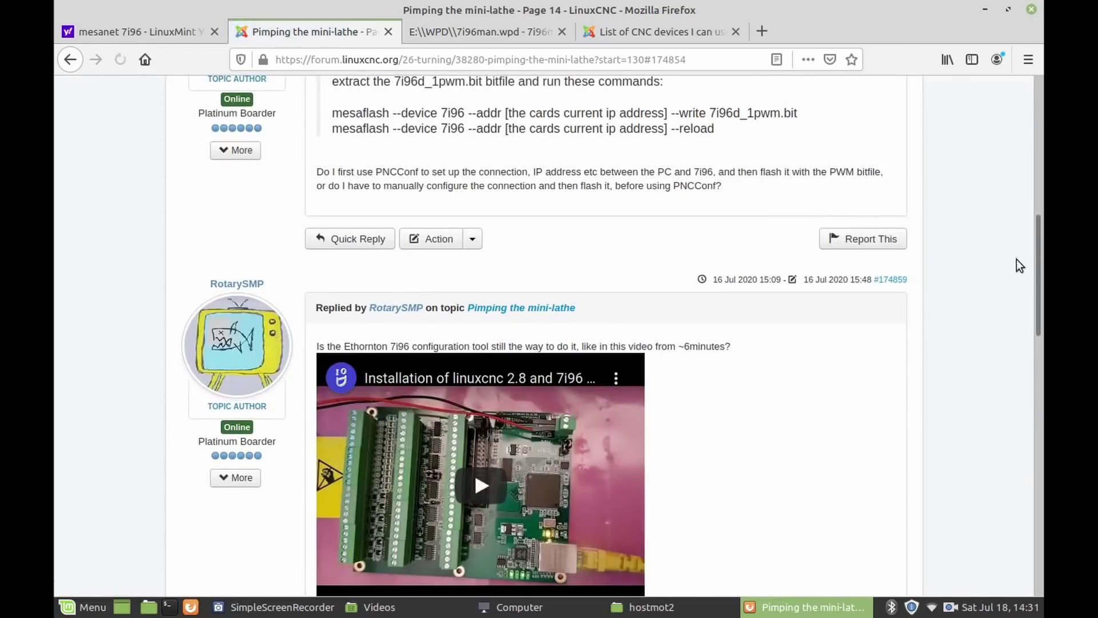
Step: Copy the mesaflash command that writes 7i96d_1pwm.bit from the "Pimping the mini-lathe" forum post in Firefox
drag(1039, 331, 1042, 181)
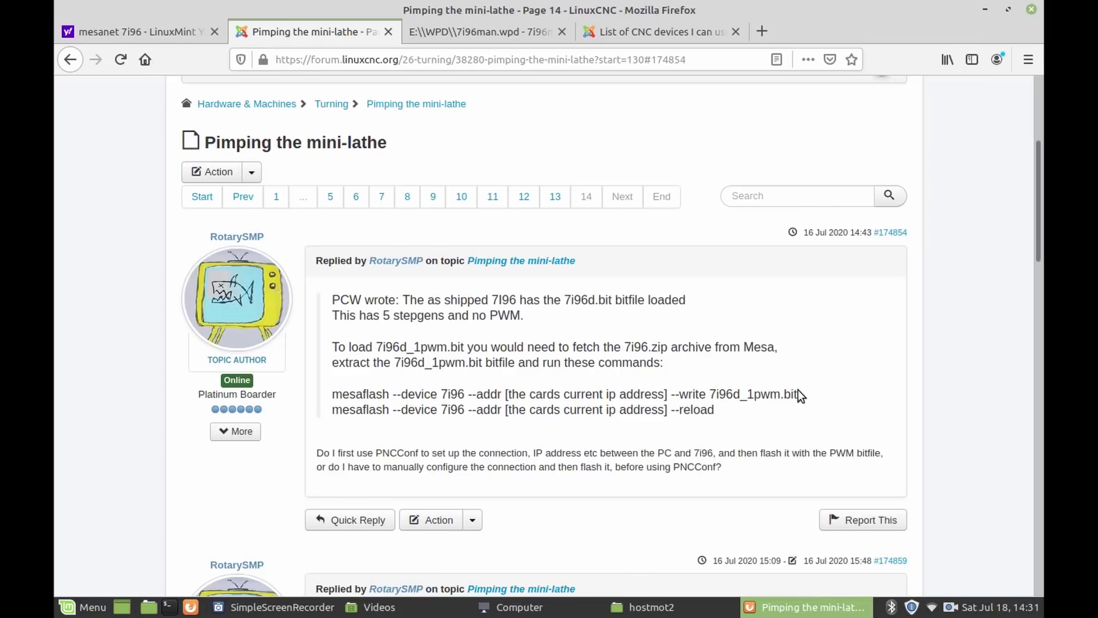
drag(812, 390, 328, 404)
key(ctrl+c)
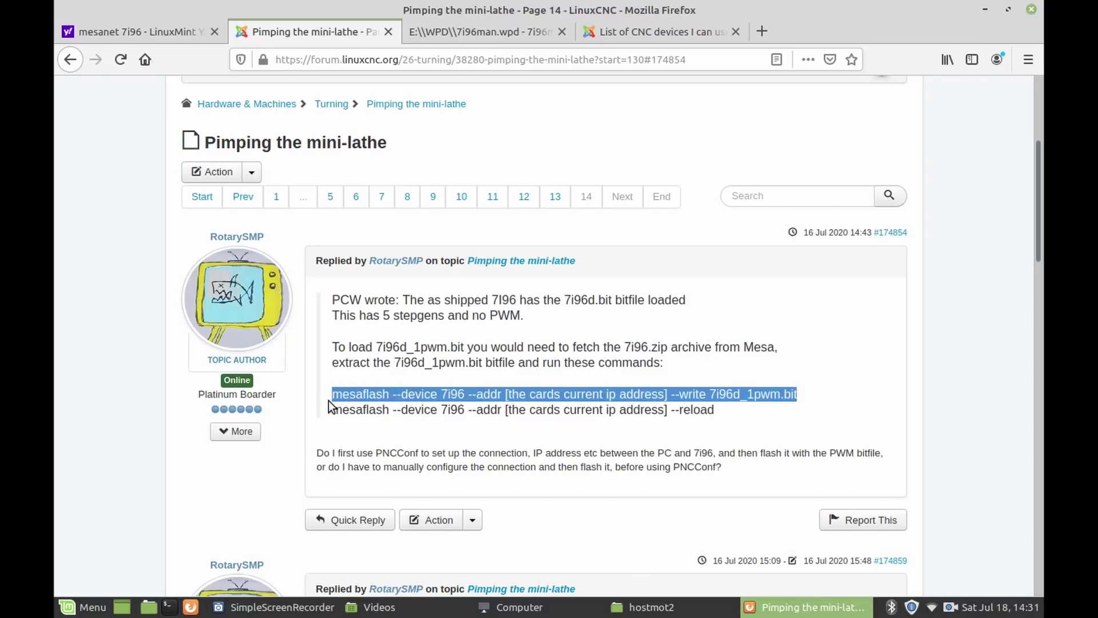
right_click(349, 398)
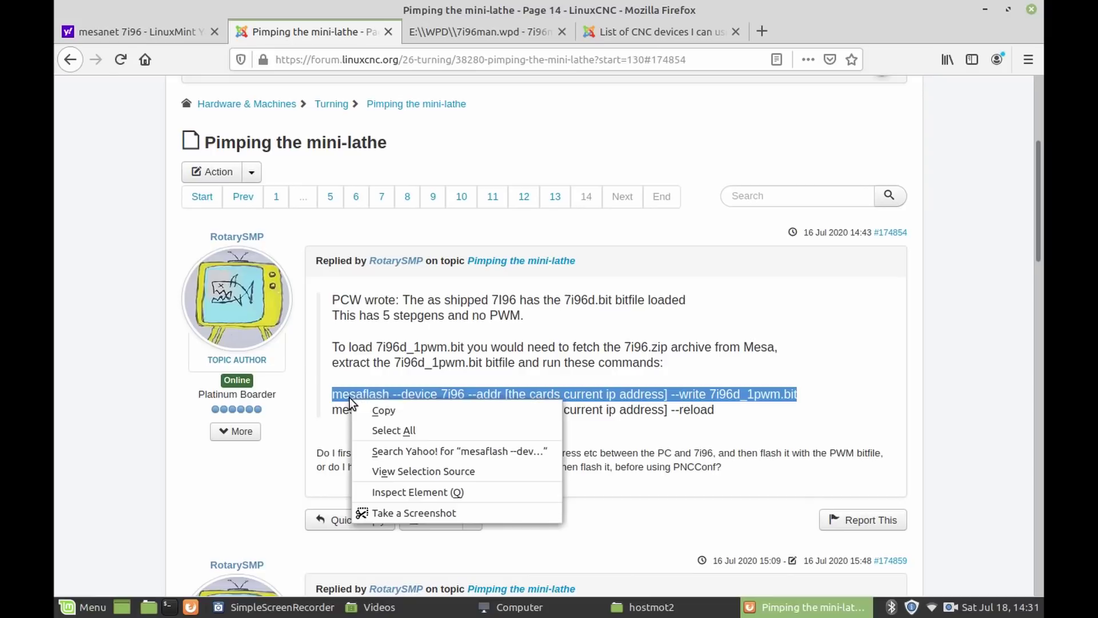
click(393, 410)
Step: Open a terminal in the hostmot2 folder and paste the copied mesaflash write command
click(662, 609)
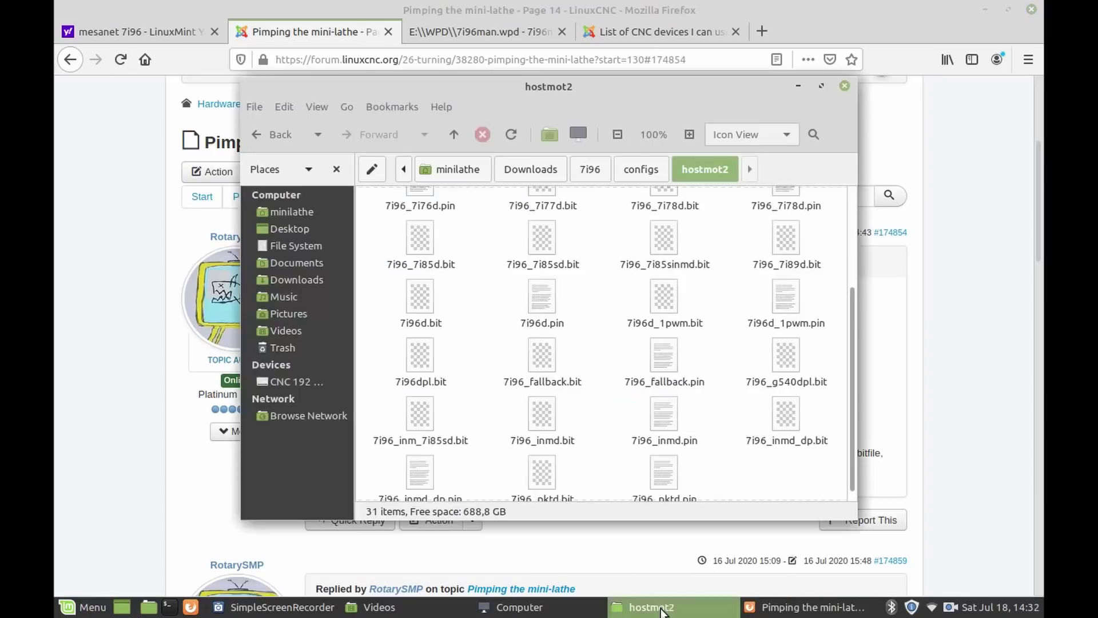
right_click(739, 349)
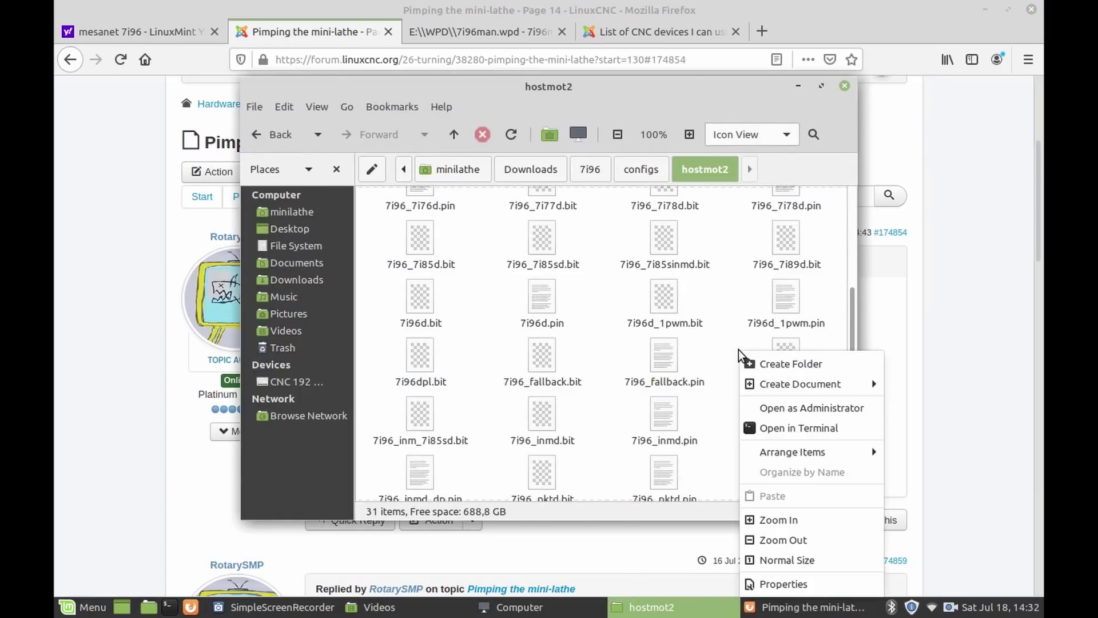
click(787, 431)
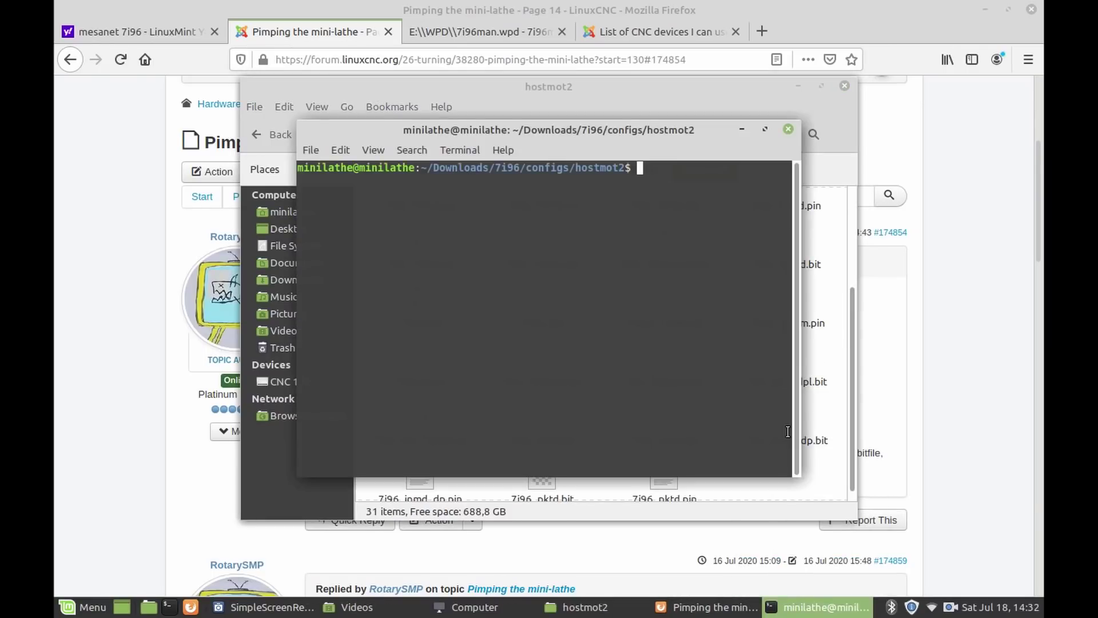
click(341, 149)
click(360, 194)
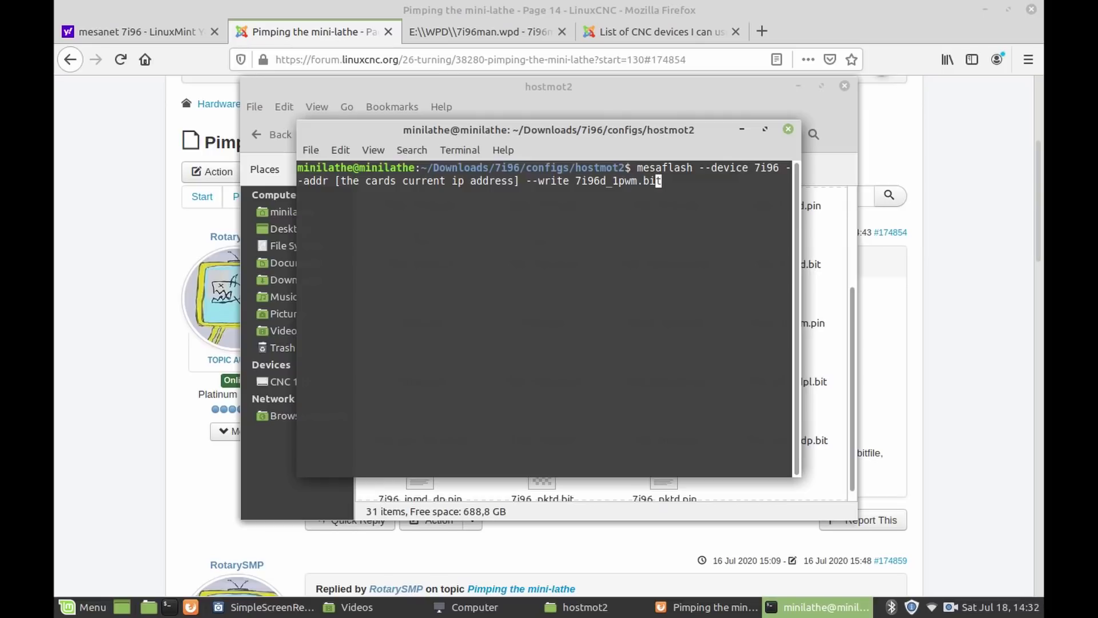
Step: Replace the bracketed IP address placeholder in the mesaflash command with 10.10.10.10 and run it to write 7i96d_1pwm.bit
key(Left)
key(Left)
key(Left)
key(Left)
key(Left)
key(Left)
key(Left)
key(Left)
key(Left)
key(Left)
key(Left)
key(Left)
key(Left)
key(Left)
key(Left)
key(Left)
key(Left)
key(Left)
key(Left)
key(Left)
key(BackSpace)
key(BackSpace)
key(BackSpace)
key(BackSpace)
key(BackSpace)
key(BackSpace)
key(BackSpace)
key(BackSpace)
key(BackSpace)
key(BackSpace)
key(BackSpace)
key(BackSpace)
key(BackSpace)
key(BackSpace)
key(BackSpace)
key(BackSpace)
key(BackSpace)
key(BackSpace)
key(BackSpace)
key(BackSpace)
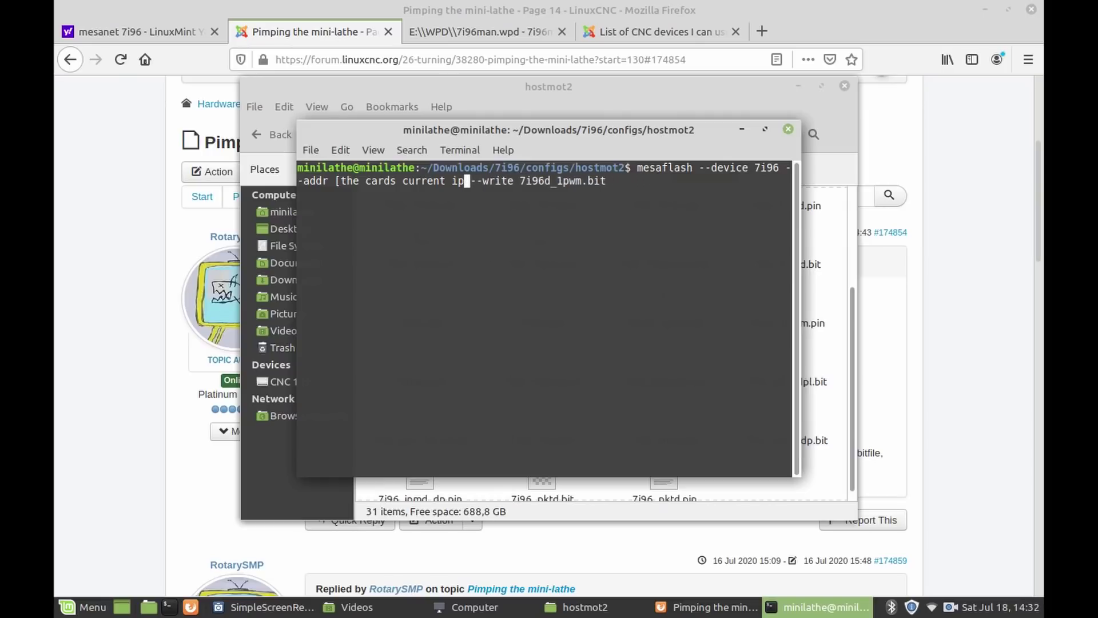
key(BackSpace)
key(BackSpace)
key(BackSpace)
text(10.10.10.10)
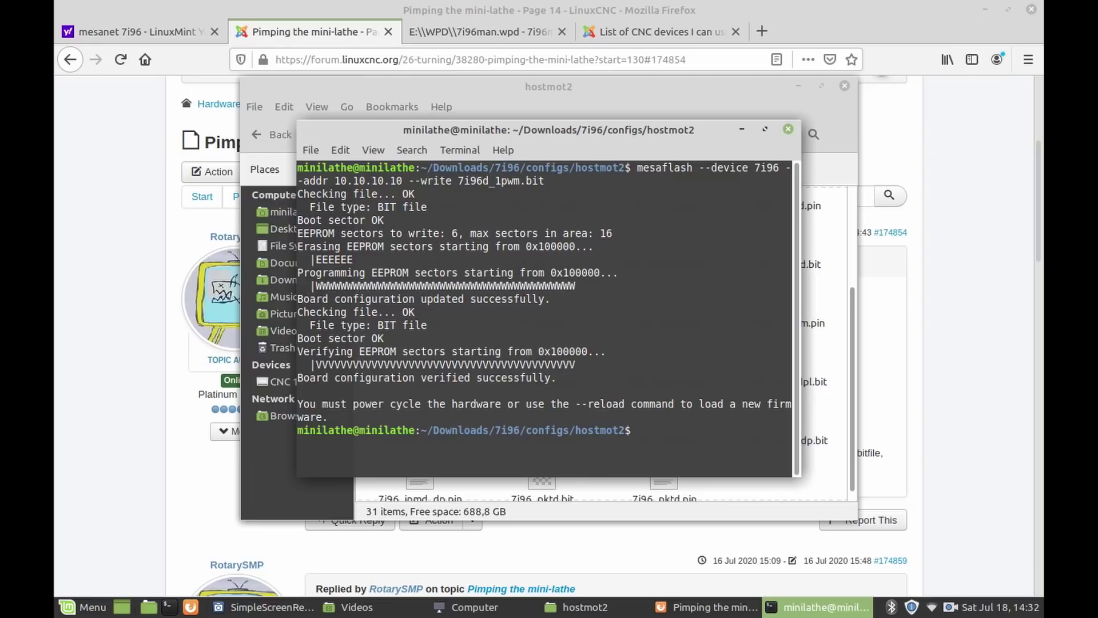
Step: Recall the mesaflash command and change its ending to --reload for the card at 10.10.10.10
key(Up)
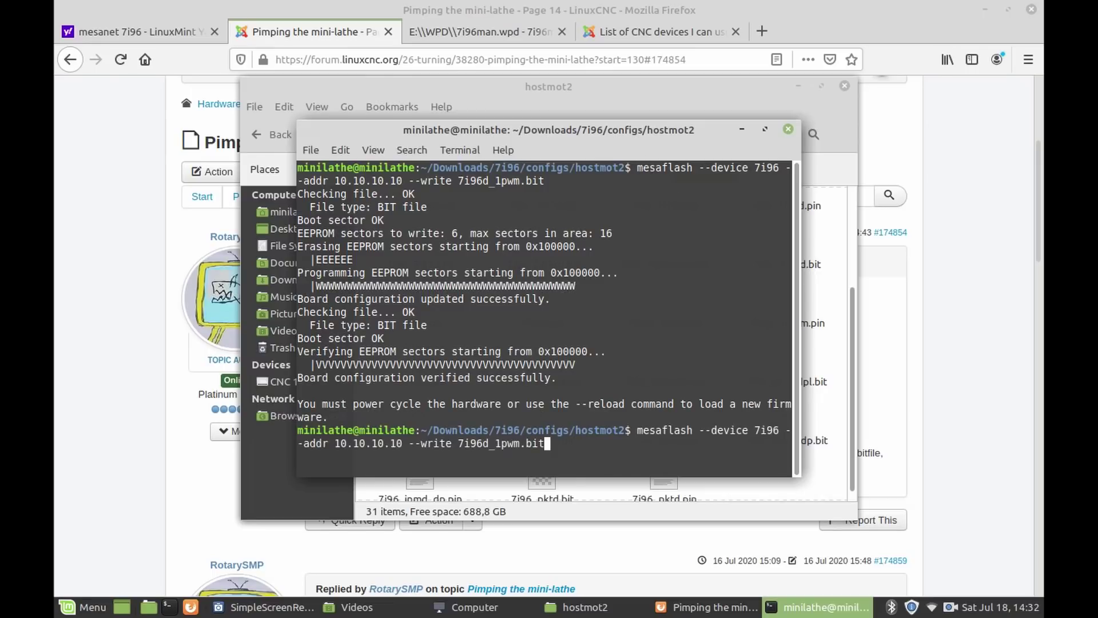
key(BackSpace)
key(BackSpace)
key(BackSpace)
key(BackSpace)
key(BackSpace)
key(BackSpace)
key(BackSpace)
key(BackSpace)
key(BackSpace)
key(BackSpace)
key(BackSpace)
key(BackSpace)
key(BackSpace)
key(BackSpace)
key(BackSpace)
key(BackSpace)
key(BackSpace)
key(BackSpace)
key(BackSpace)
key(BackSpace)
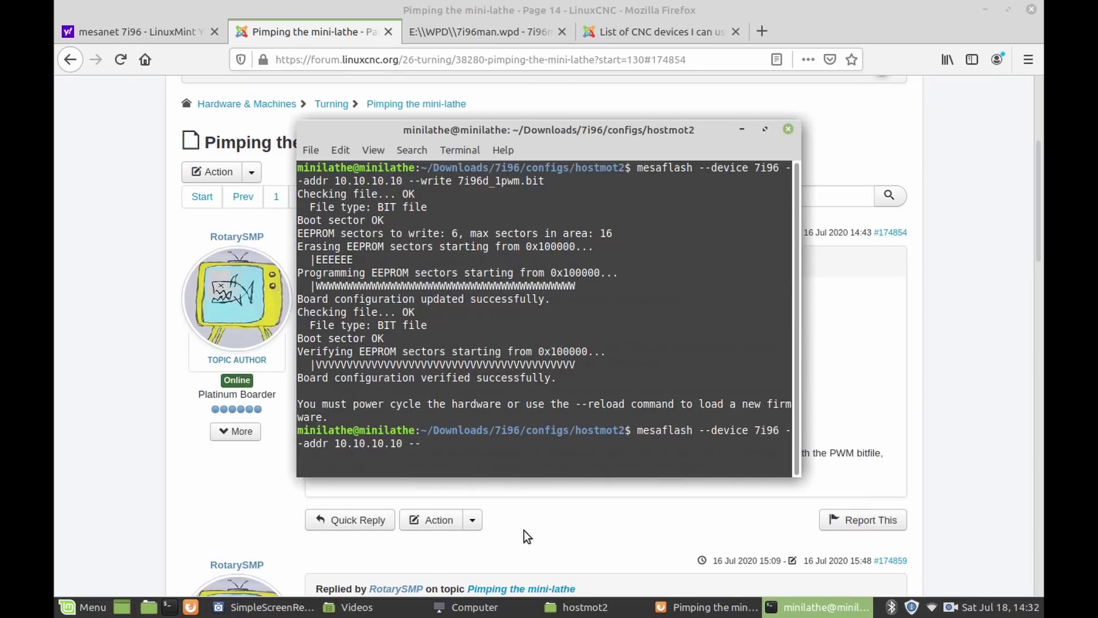
text(reload)
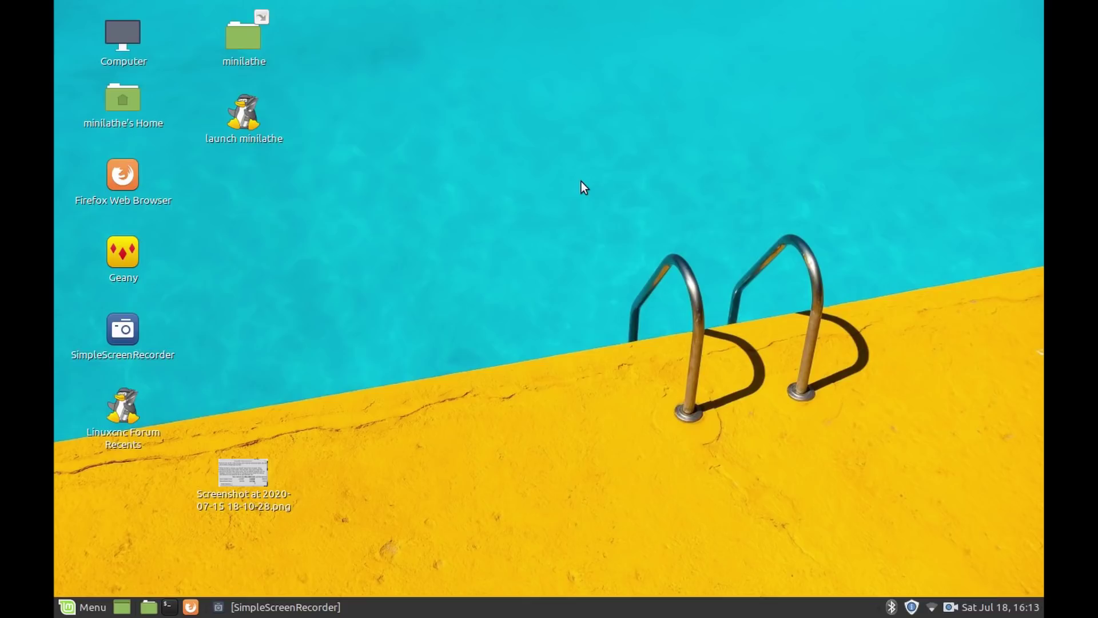
Step: Launch the Pncconf Wizard from the CNC applications
click(73, 608)
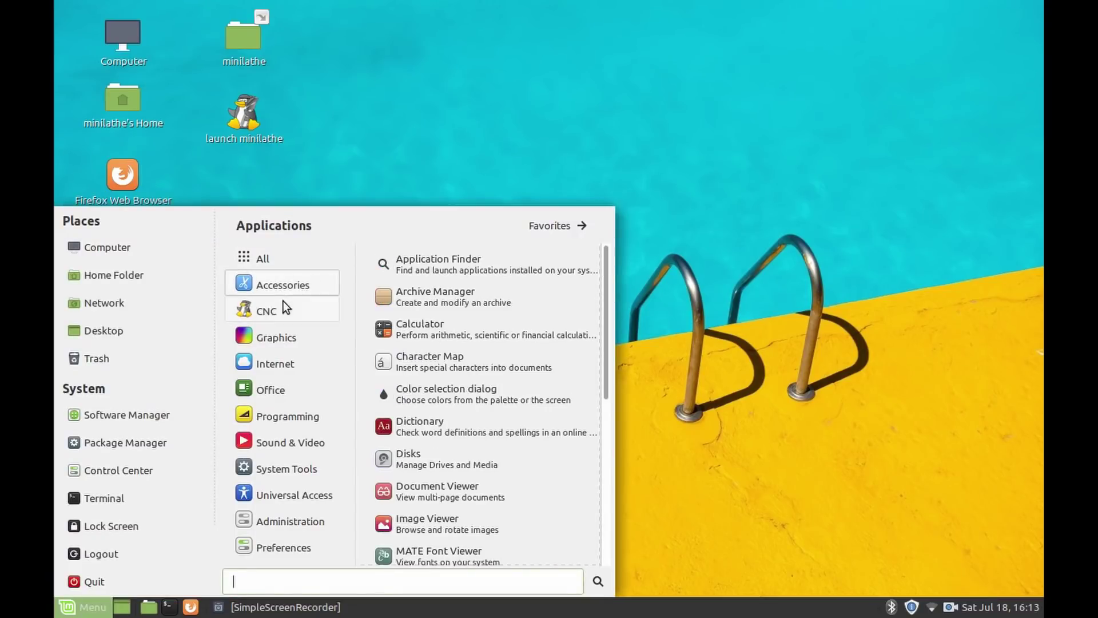
mouse_move(275, 314)
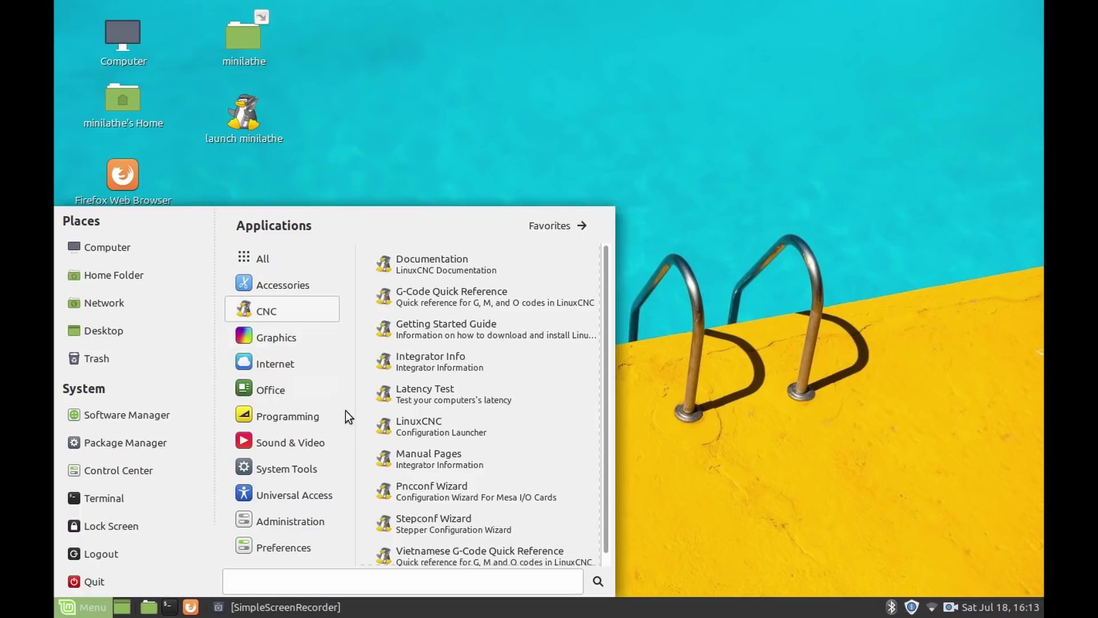
click(479, 492)
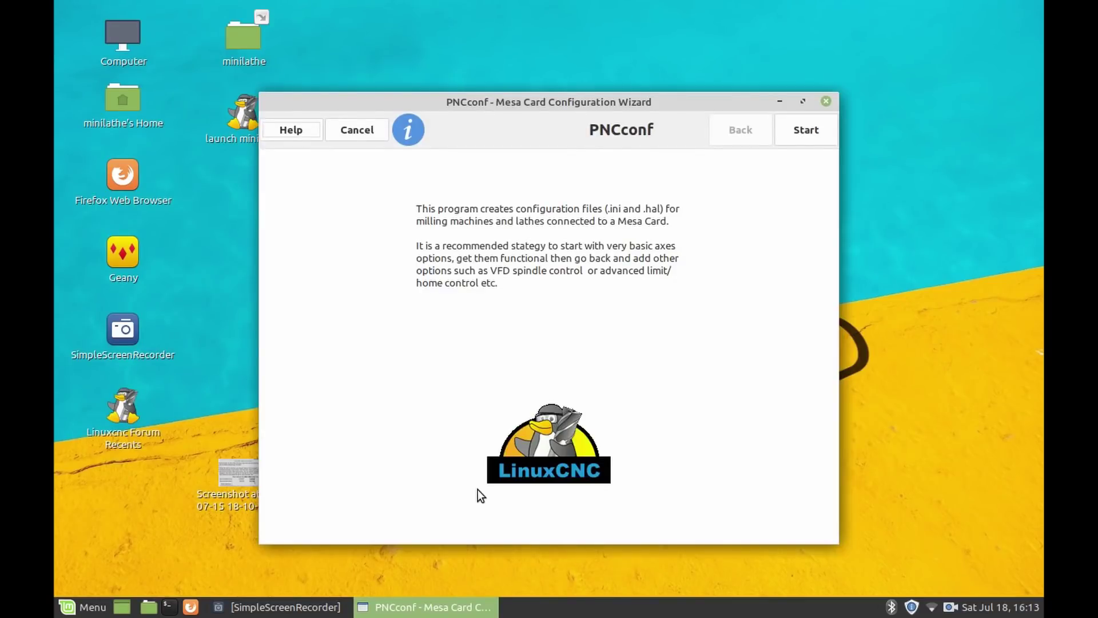
Step: Start creating a new configuration with the default options and set the machine name to minilathe
click(813, 132)
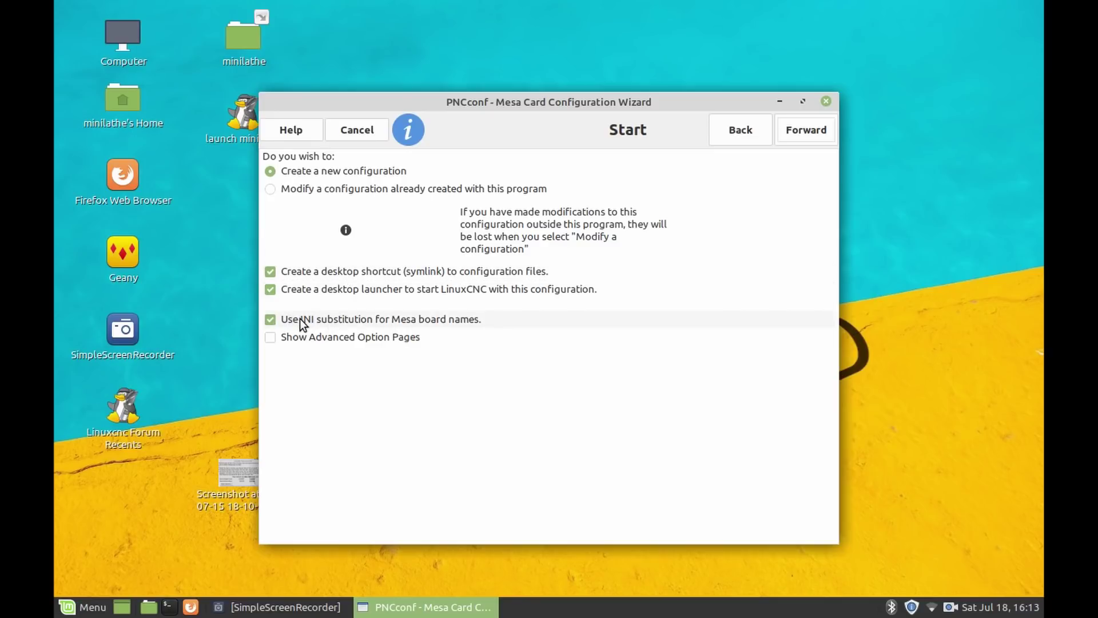
click(794, 132)
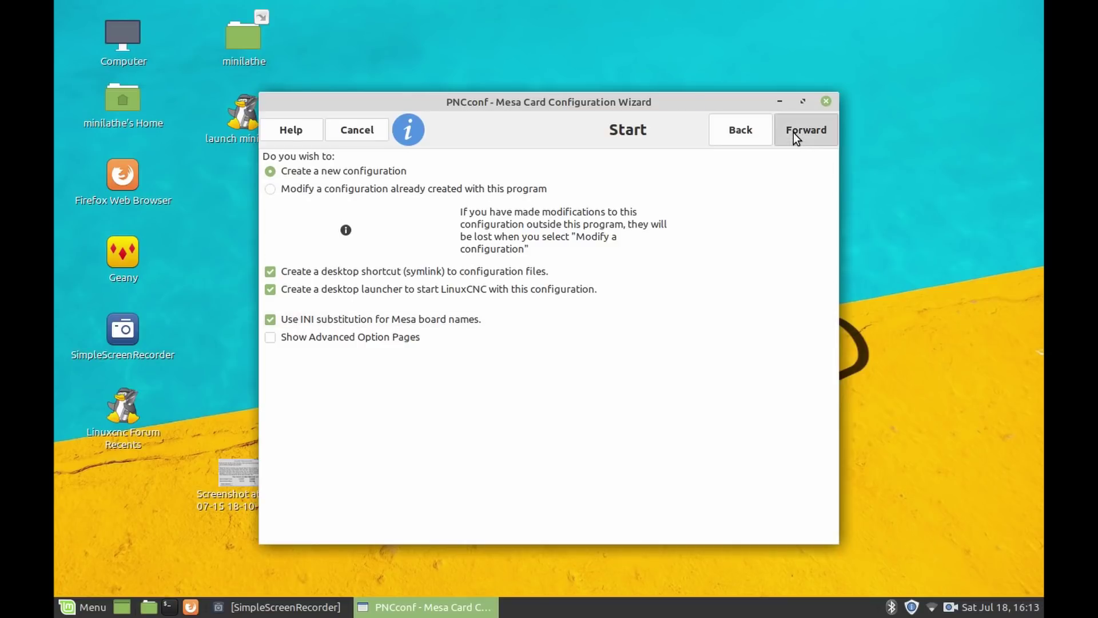
click(684, 172)
key(ctrl+a)
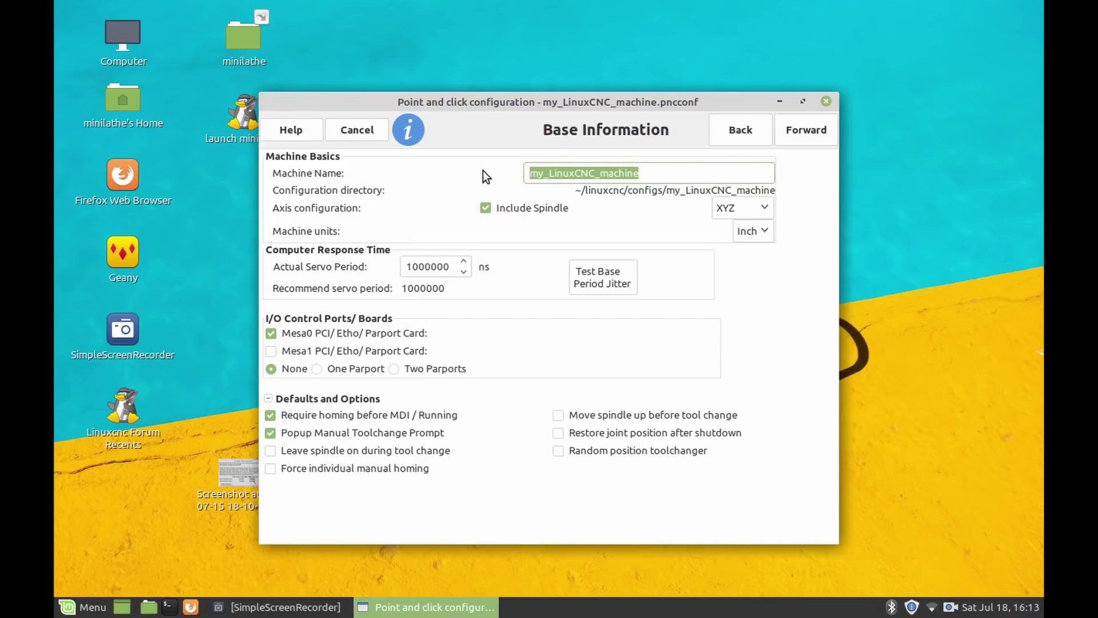
text(Minilathe)
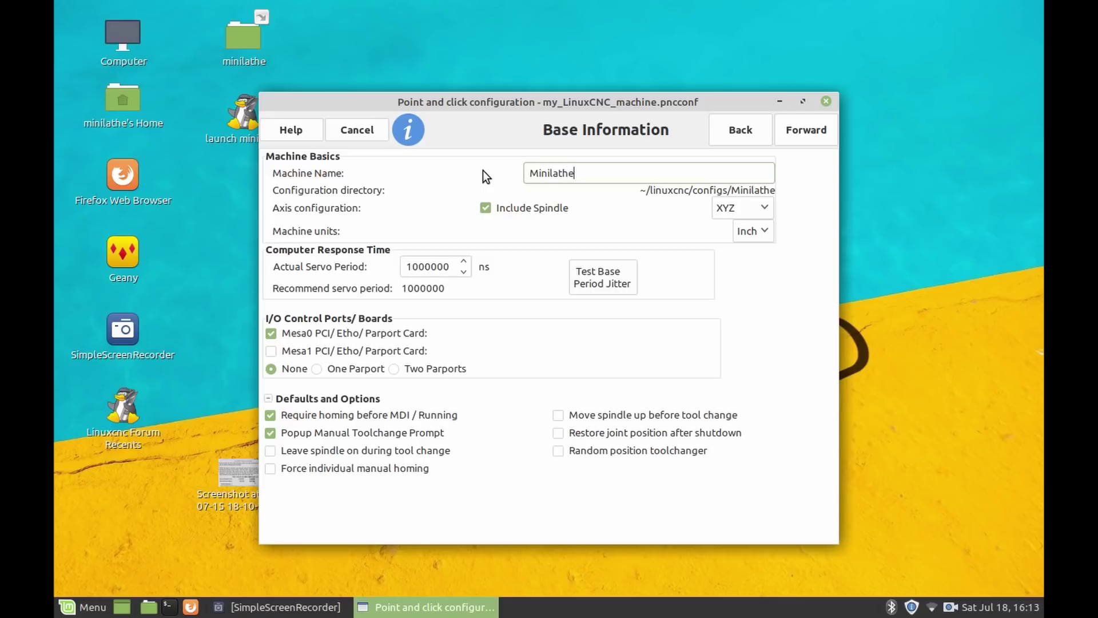
key(Home)
key(Delete)
text(m)
key(End)
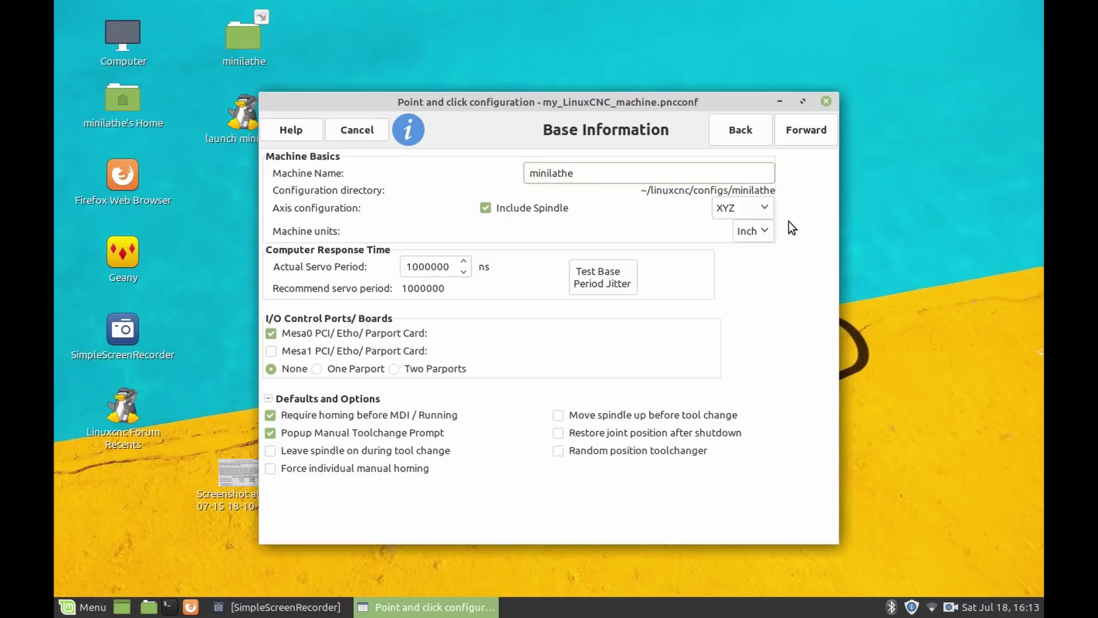
Step: Set the axis configuration to XZ Lathe with mm units, disable required homing before MDI / running, and continue to the screen settings
click(765, 207)
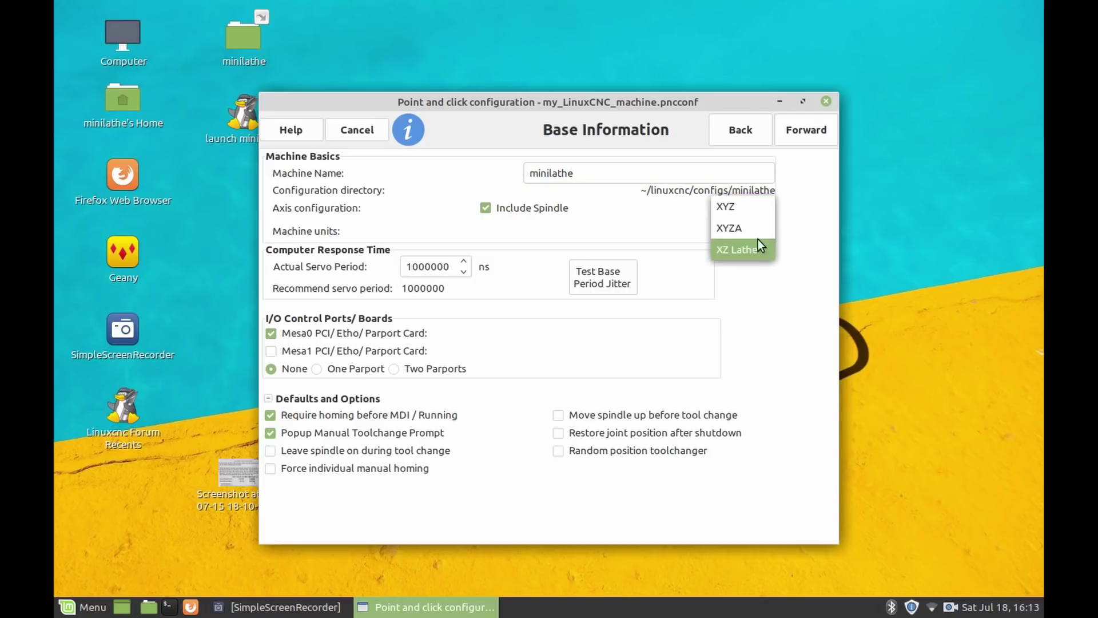
click(756, 250)
click(766, 232)
click(754, 253)
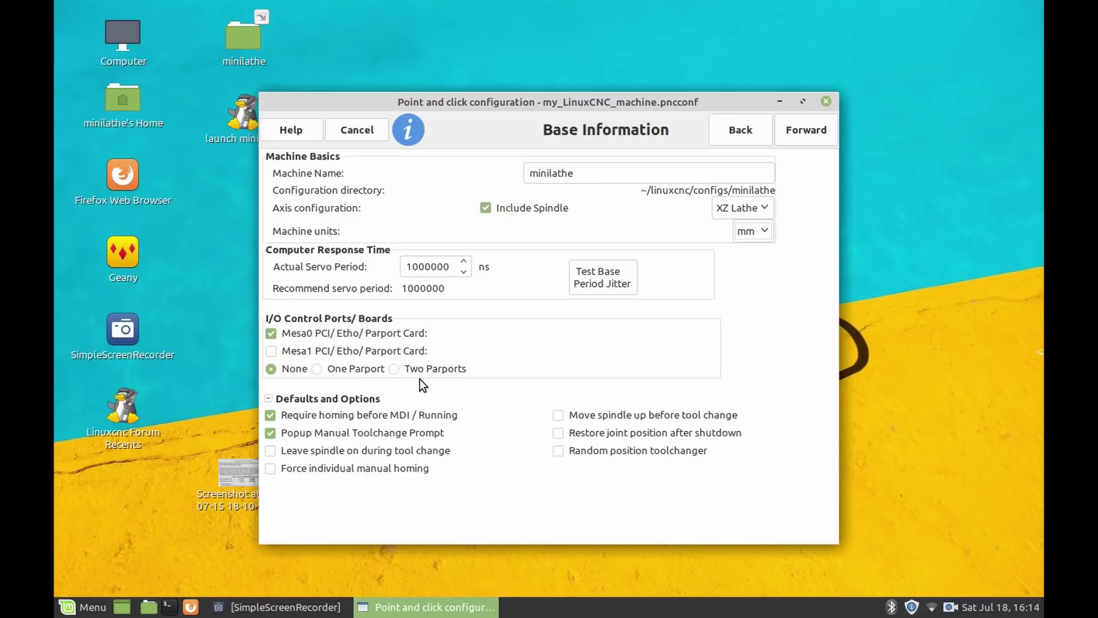
click(271, 416)
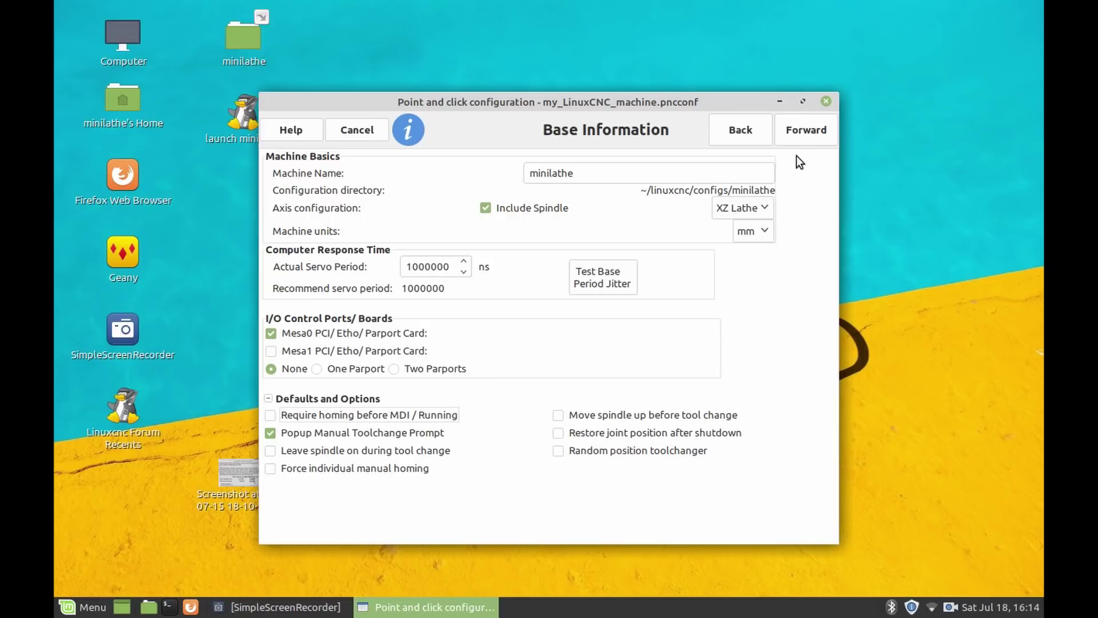
click(800, 134)
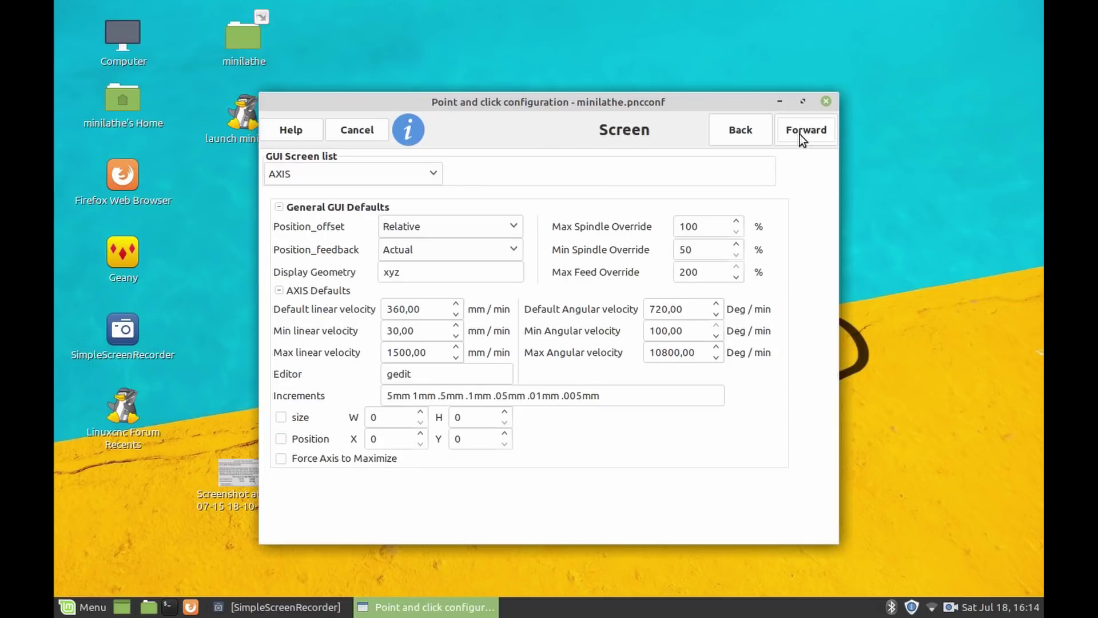
Step: Choose Gmoccapy as the GUI screen, keeping Relative position offset and Actual position feedback
click(437, 176)
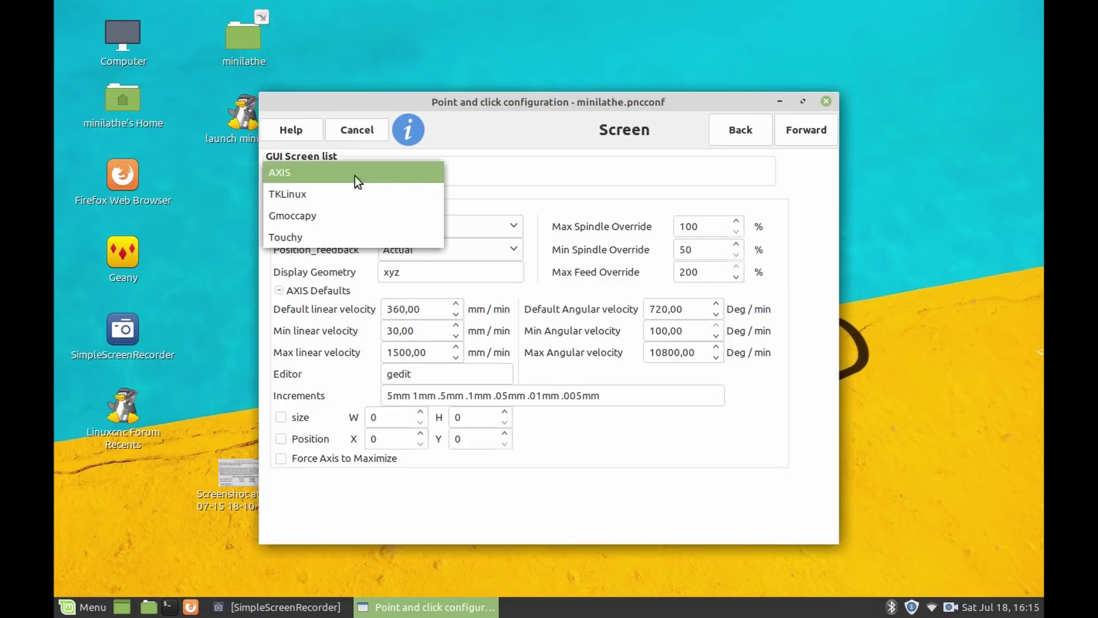
click(304, 216)
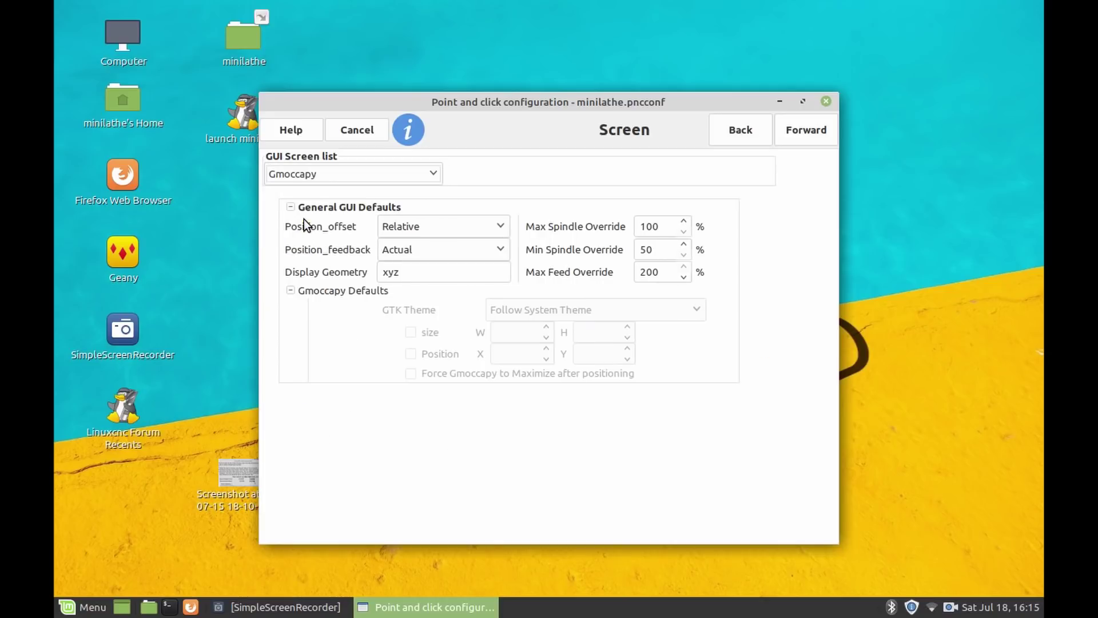
click(505, 228)
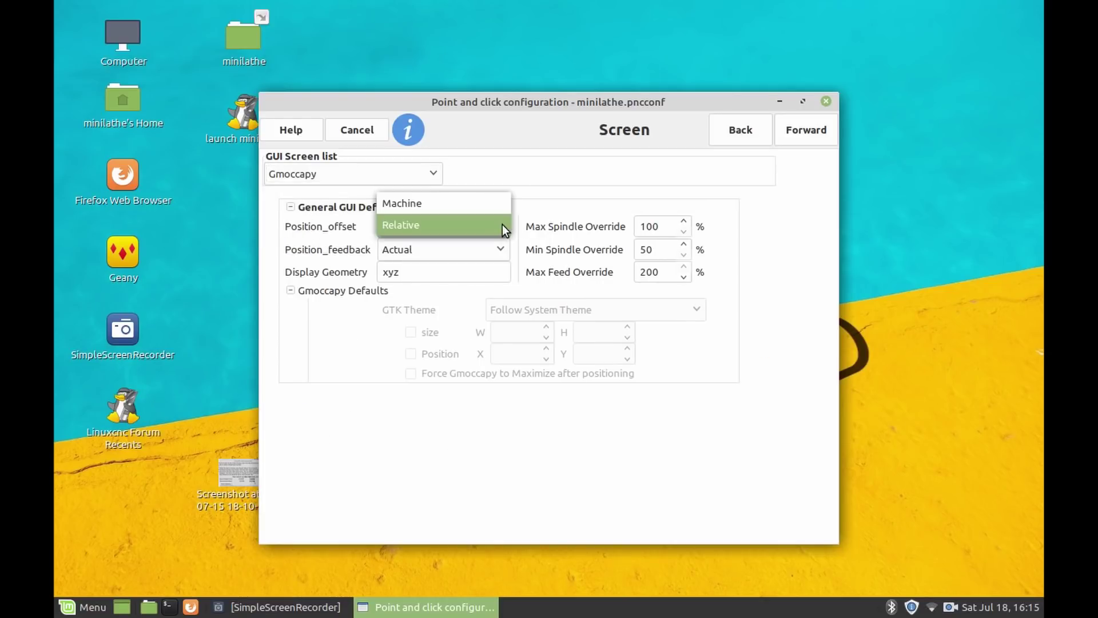
click(502, 227)
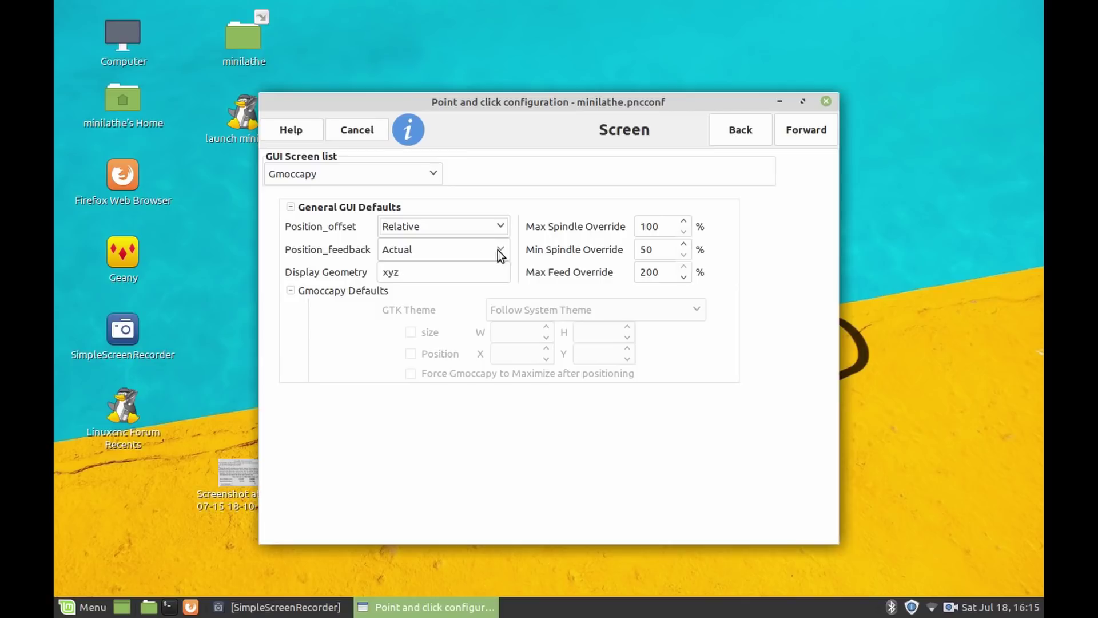
click(497, 249)
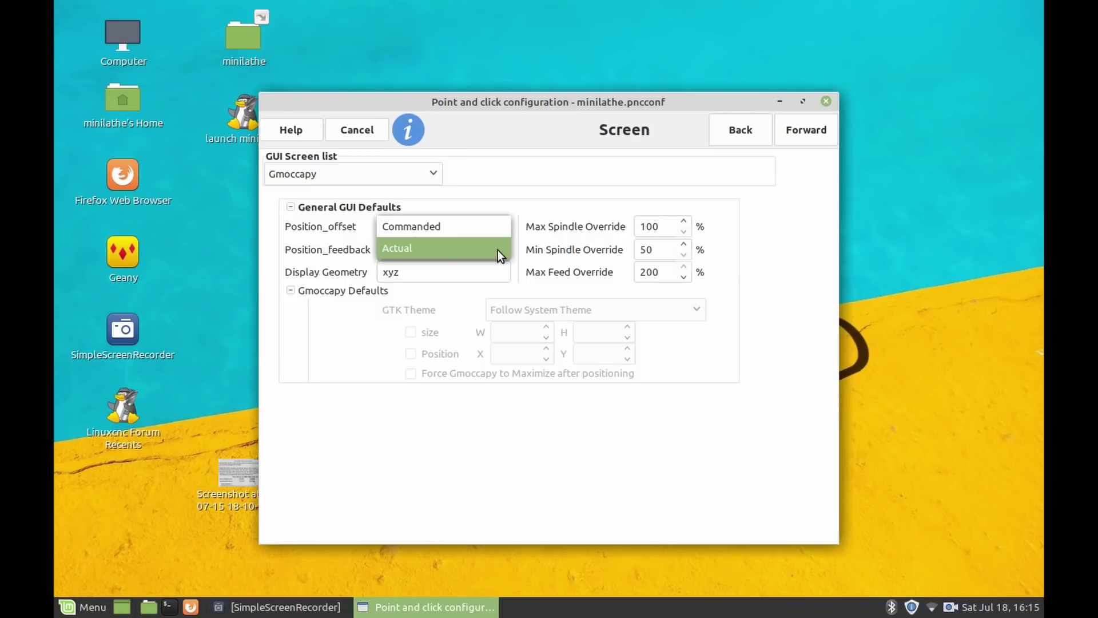
click(498, 249)
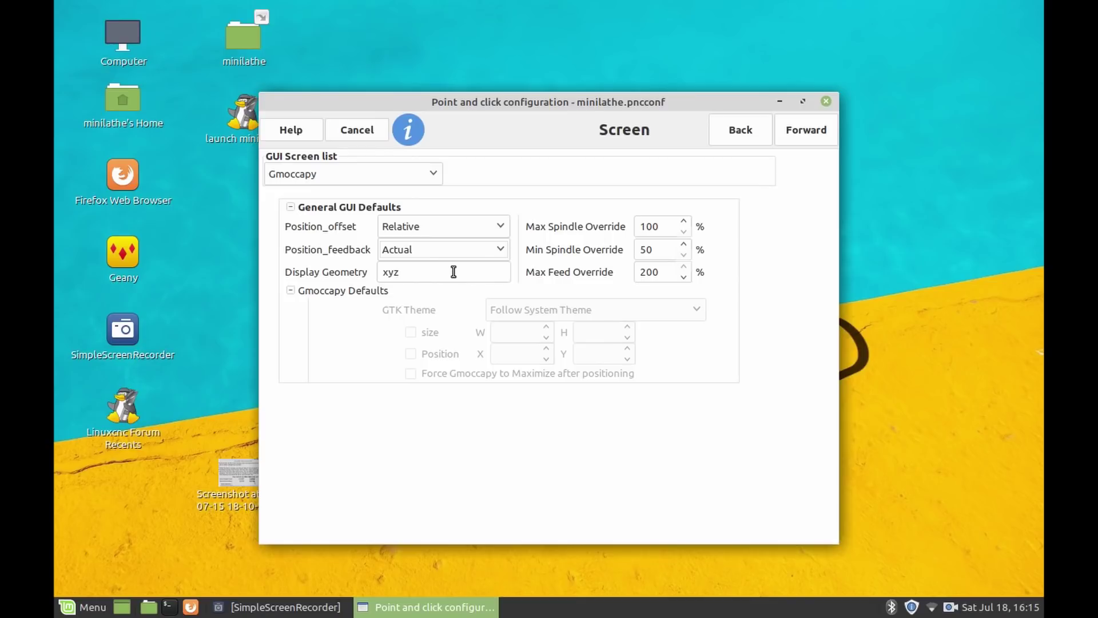
Step: Set the display geometry to xz and continue to the Mesa card settings without adding a custom virtual control panel
click(407, 275)
key(BackSpace)
key(BackSpace)
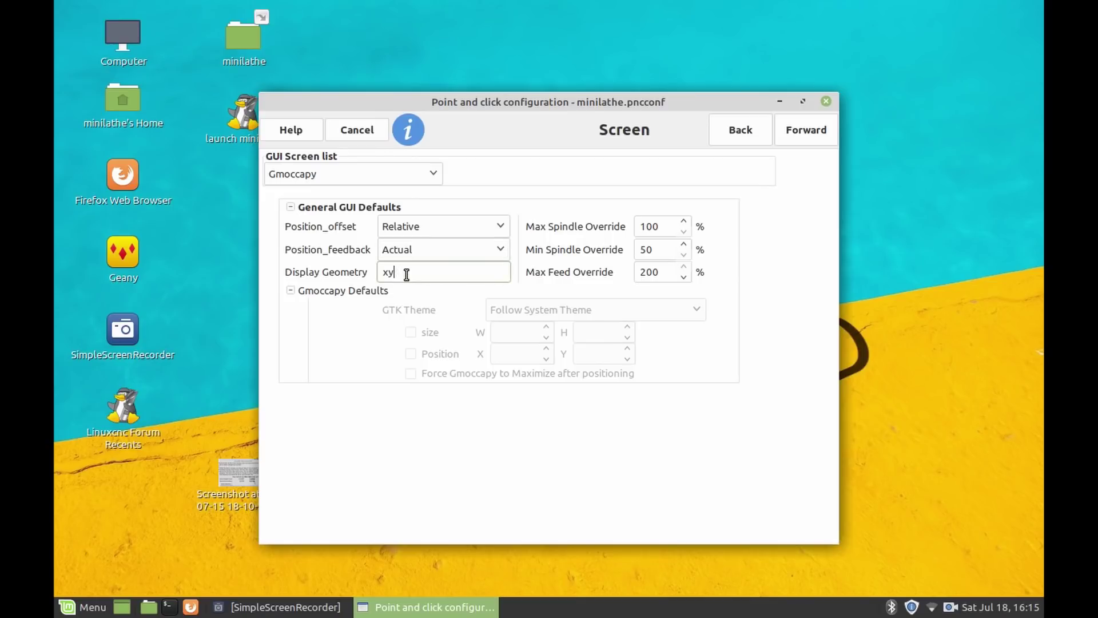
text(z)
click(798, 139)
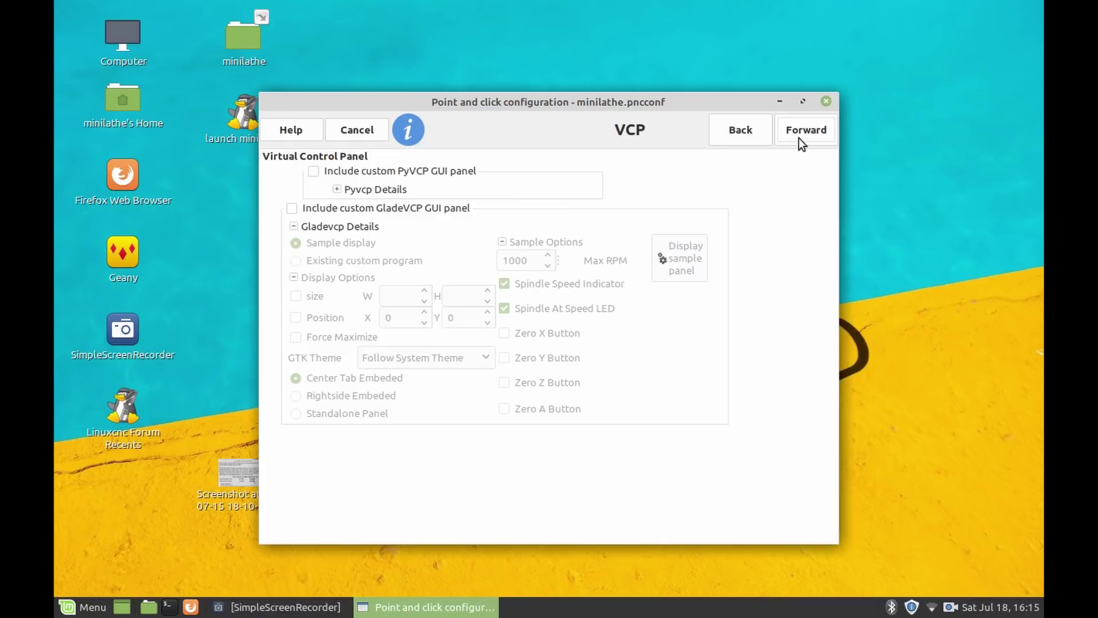
click(798, 138)
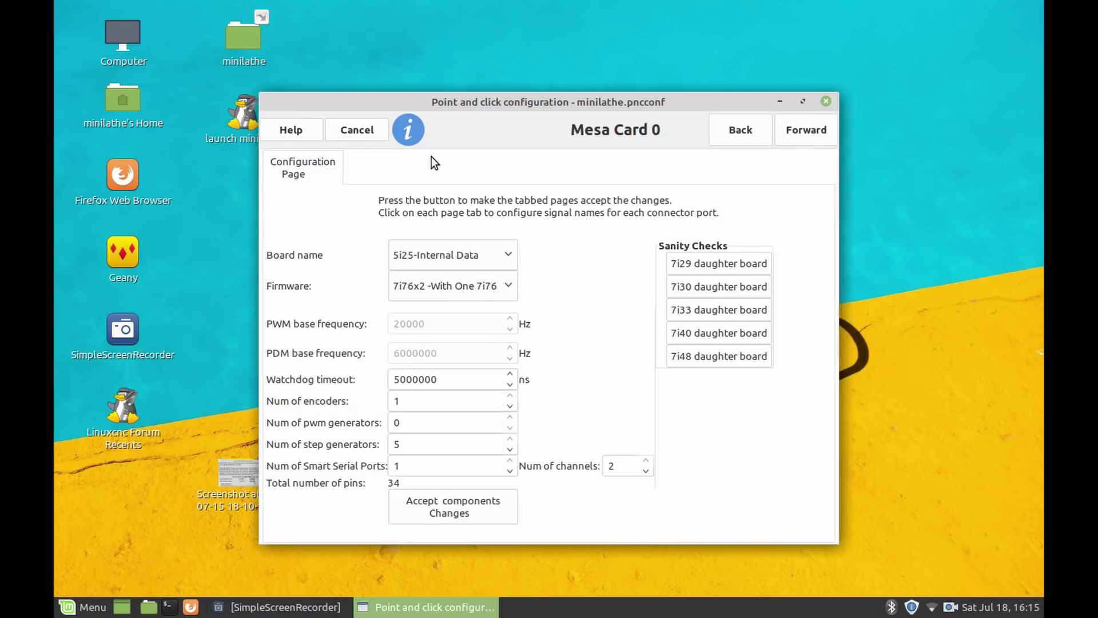
Step: Select the 7i96-Internal Data board for Mesa card 0 and set its card address to 10.10.10.10
click(505, 255)
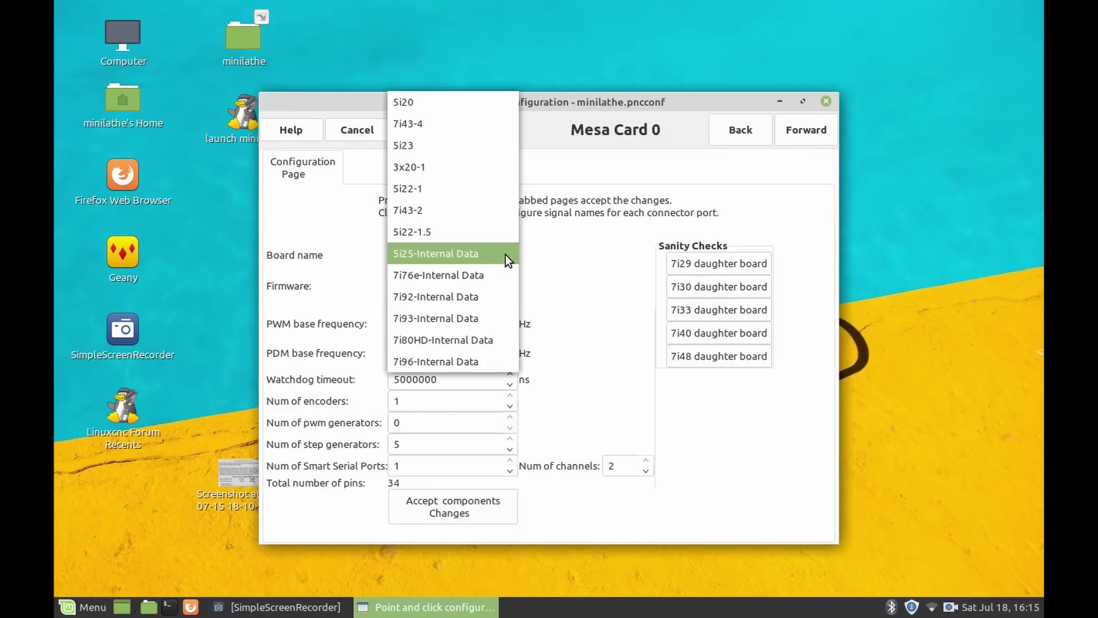
click(444, 361)
drag(484, 305, 360, 298)
text(10)
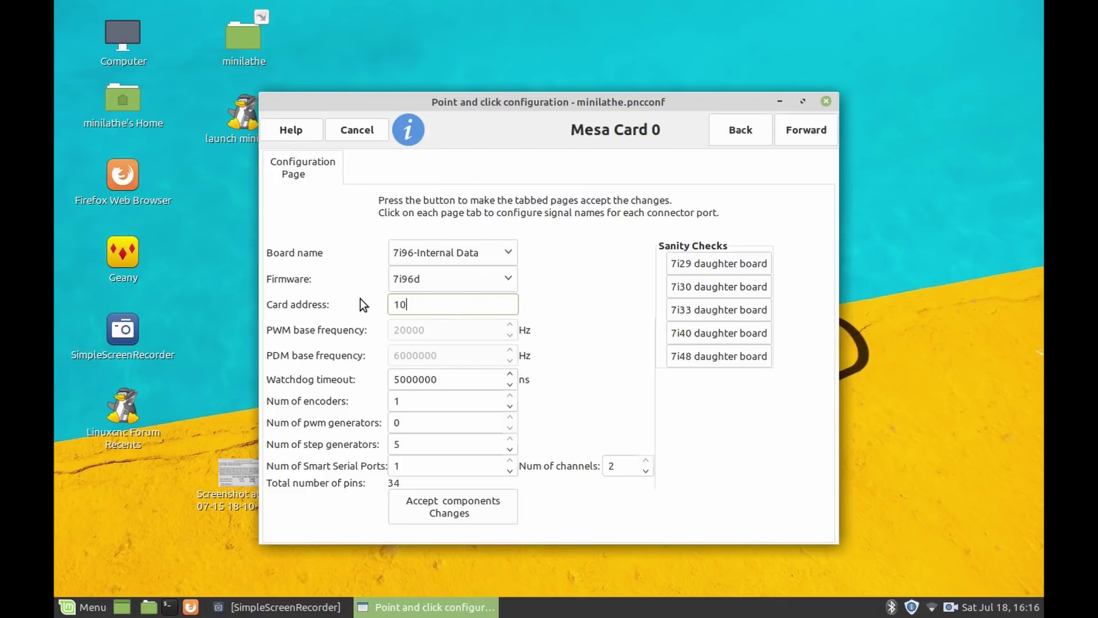
text(.10.10.10)
Step: Try to set the PWM generators to 1, set the step generators to 2, and accept the component changes
drag(411, 423, 394, 426)
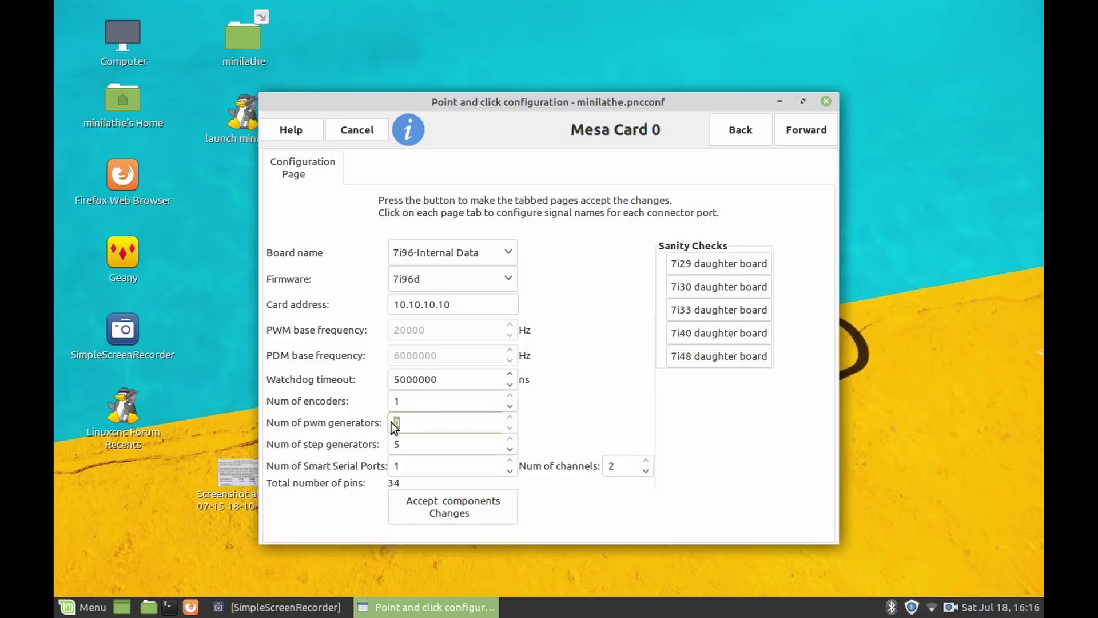
text(1)
drag(408, 445, 389, 447)
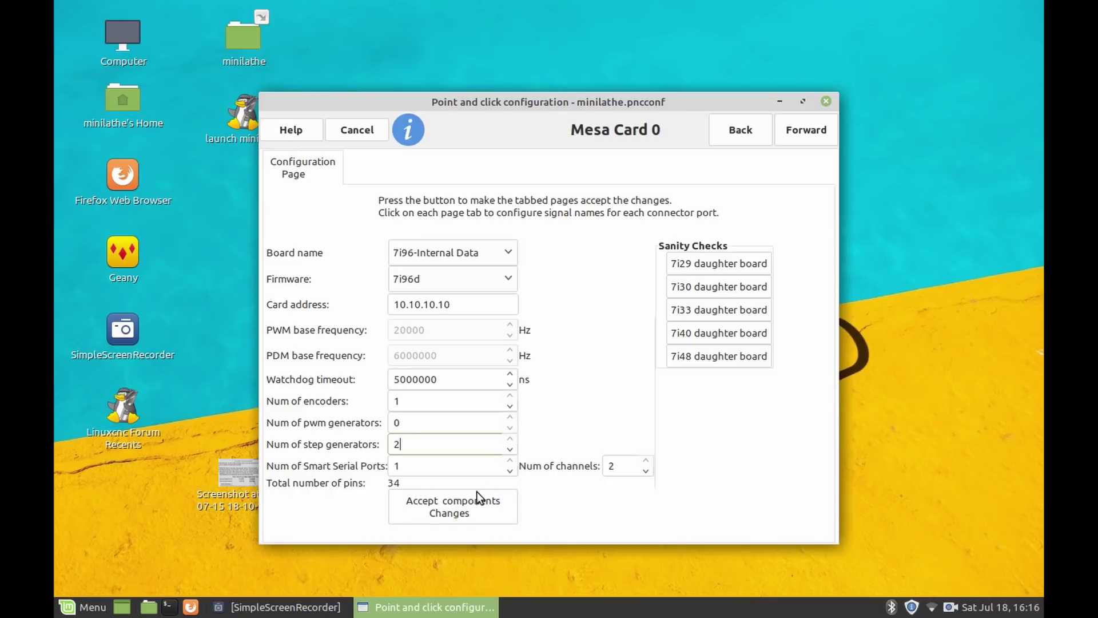
click(460, 508)
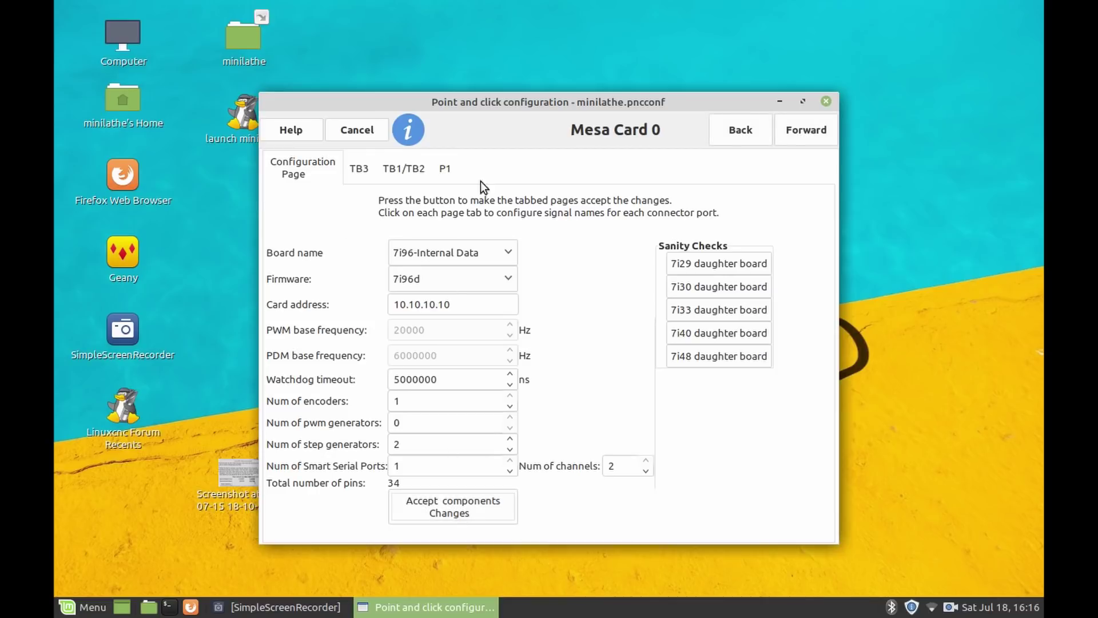
Step: On connector TB3, assign Manual Spindle CW to input 000 and Manual Spindle CCW to input 001
click(354, 169)
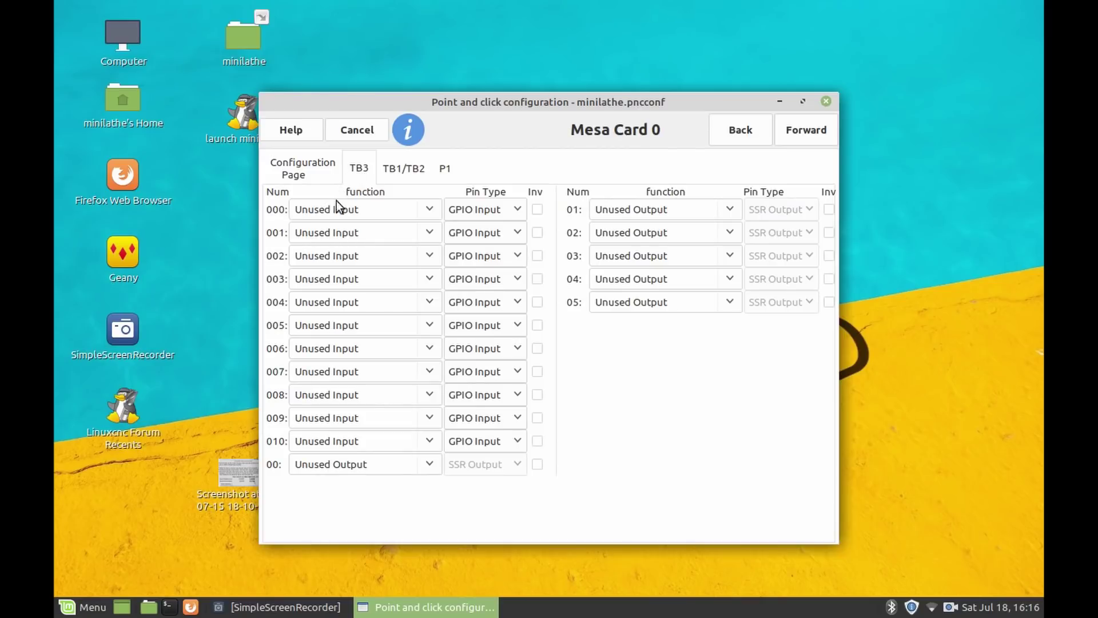
click(429, 210)
mouse_move(359, 386)
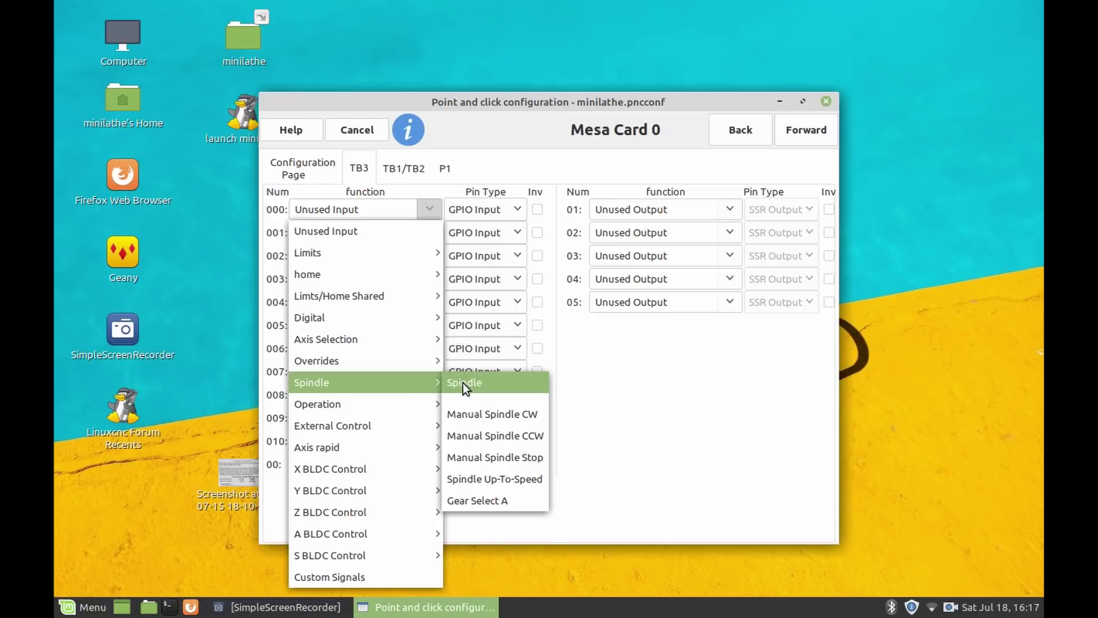
click(482, 417)
click(429, 232)
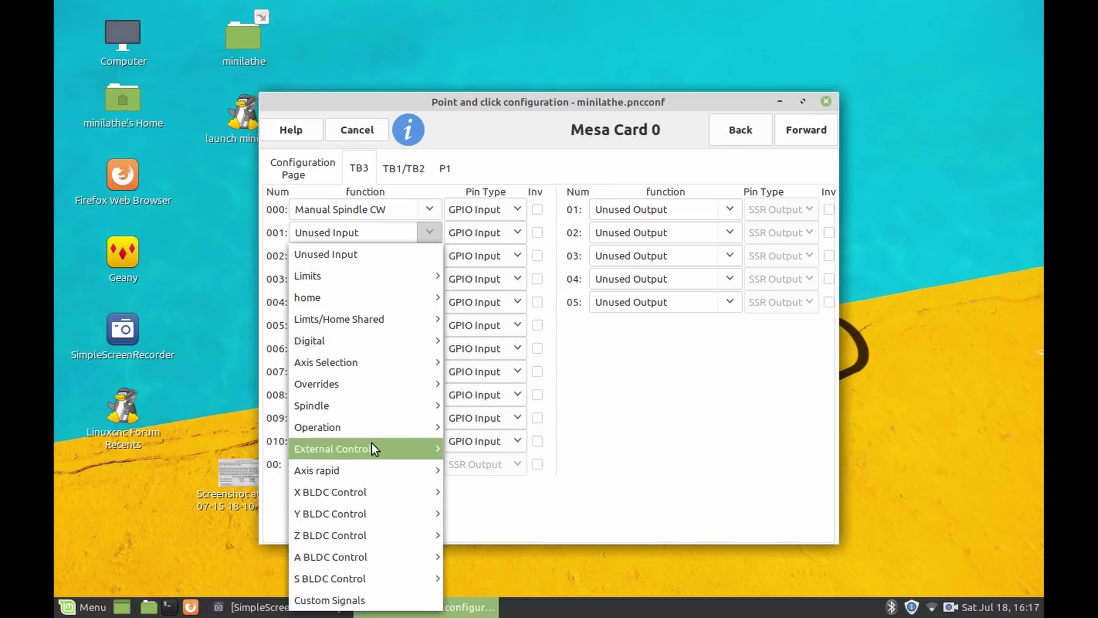
mouse_move(373, 405)
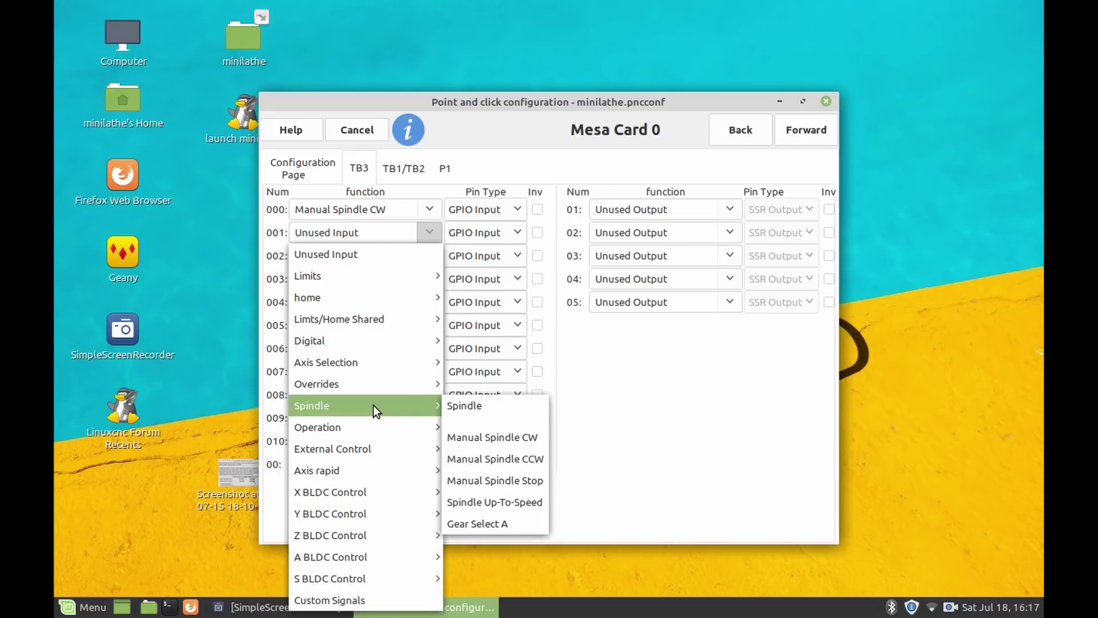
click(500, 460)
Step: On connector TB1/TB2, assign step generator 0 to X Axis StepGen
click(404, 167)
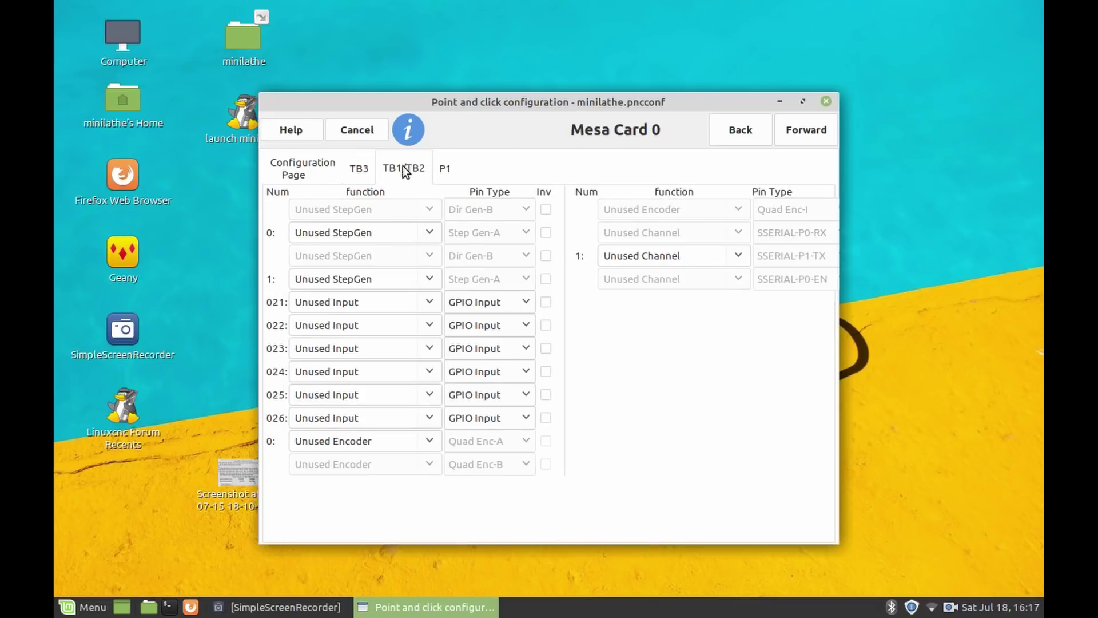
click(428, 232)
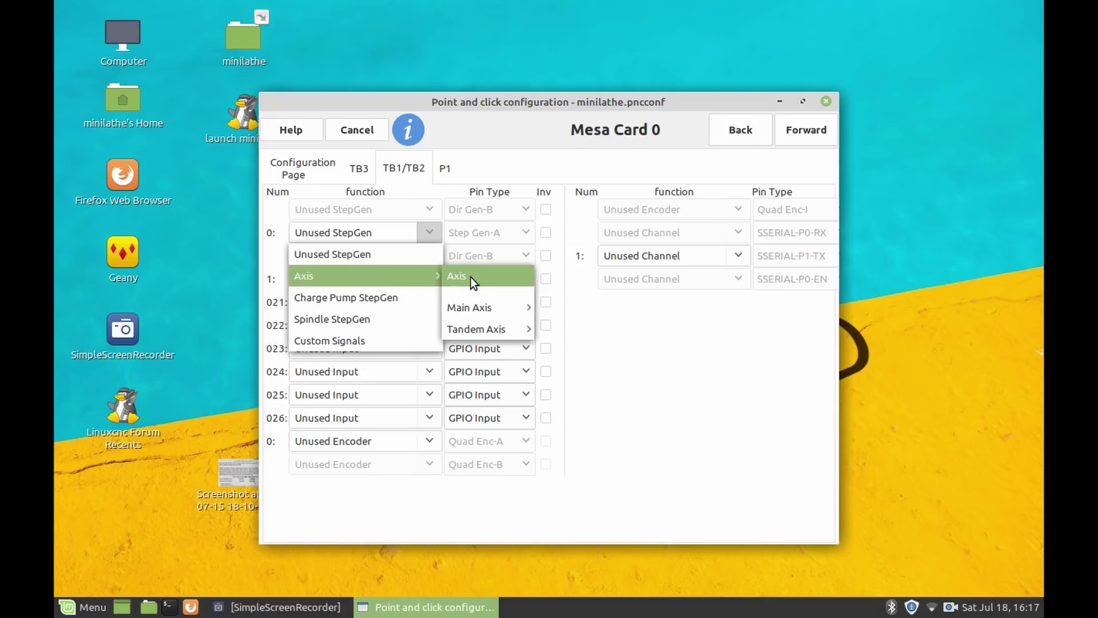
mouse_move(487, 309)
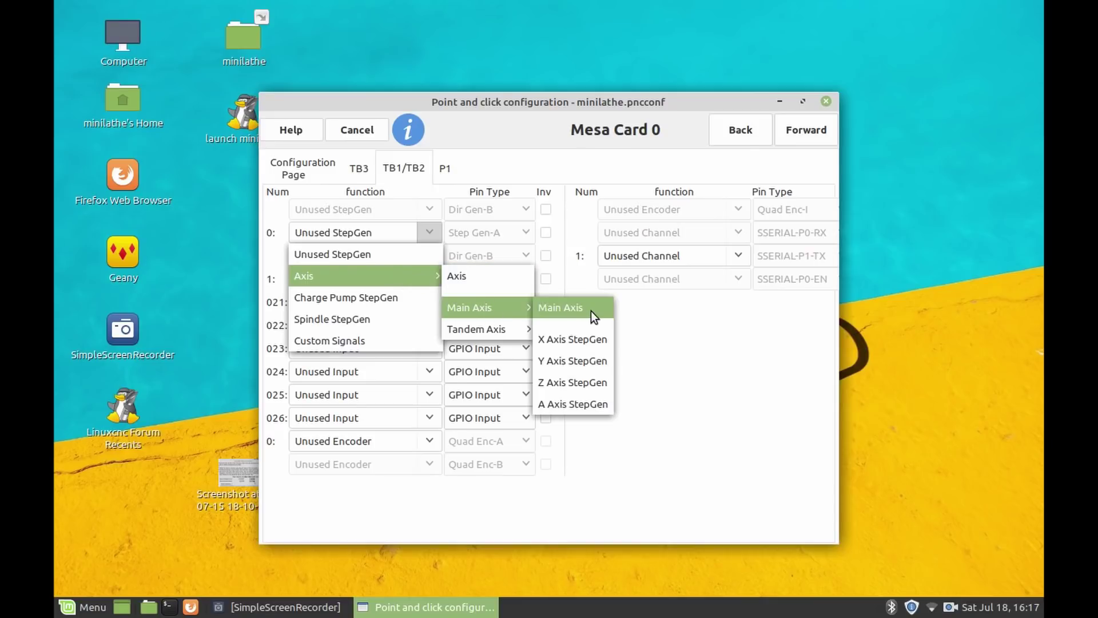
click(578, 341)
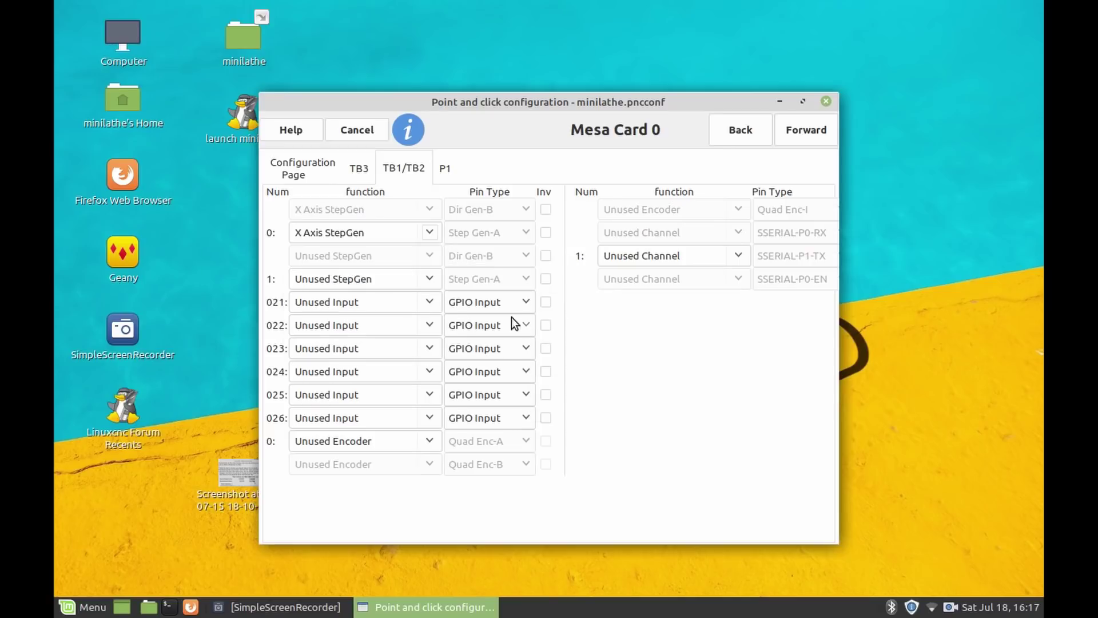
Step: Assign step generator 1 to Z Axis StepGen and encoder 0 to Spindle Encoder on TB1/TB2
click(428, 279)
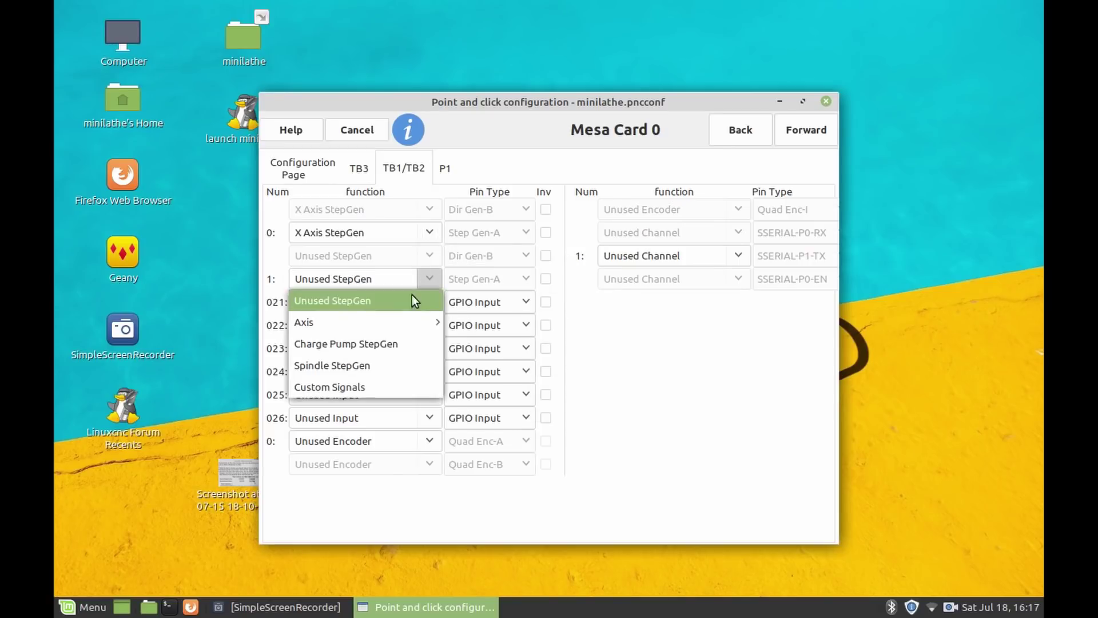
mouse_move(407, 324)
mouse_move(491, 354)
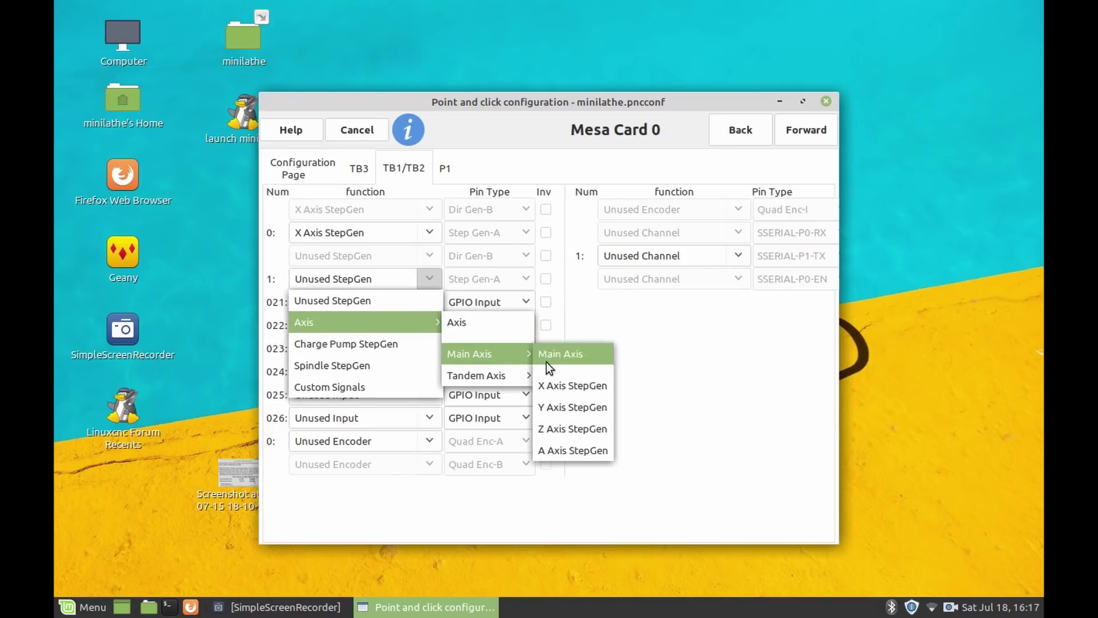
click(561, 431)
click(427, 441)
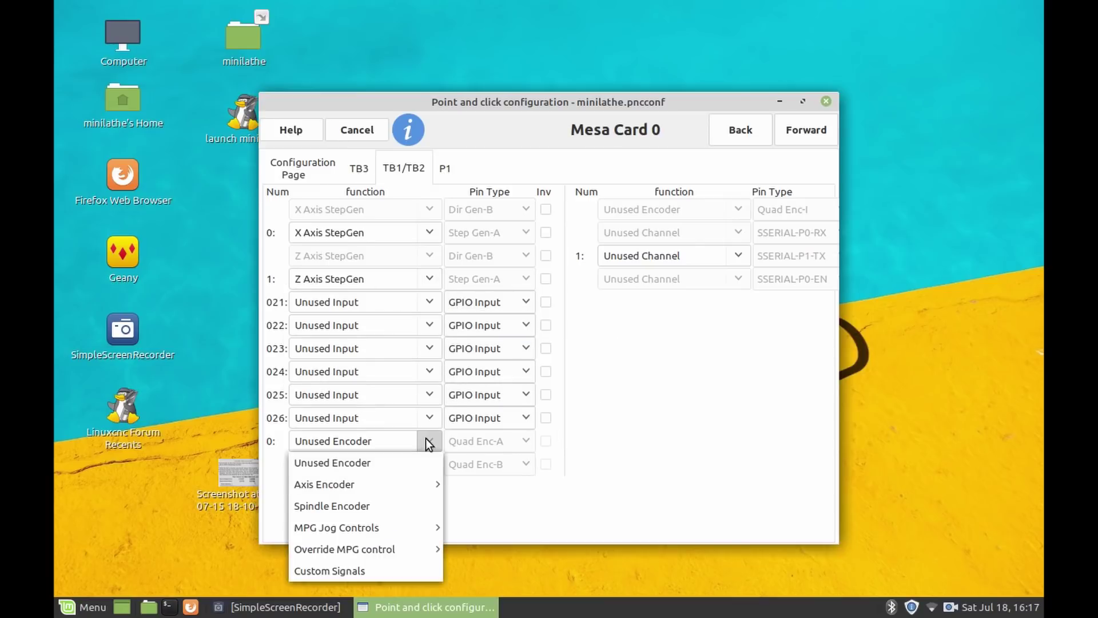
click(394, 505)
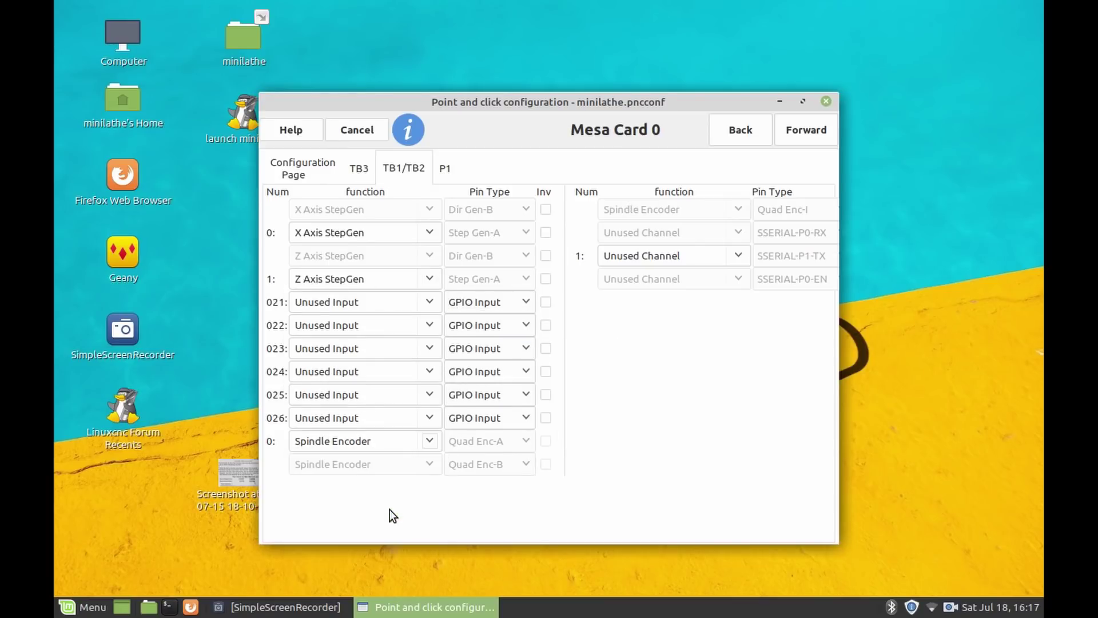
Step: Review connector P1 and the TB1/TB2 assignments, and proceed from the Mesa card pages to the X motor settings
click(445, 170)
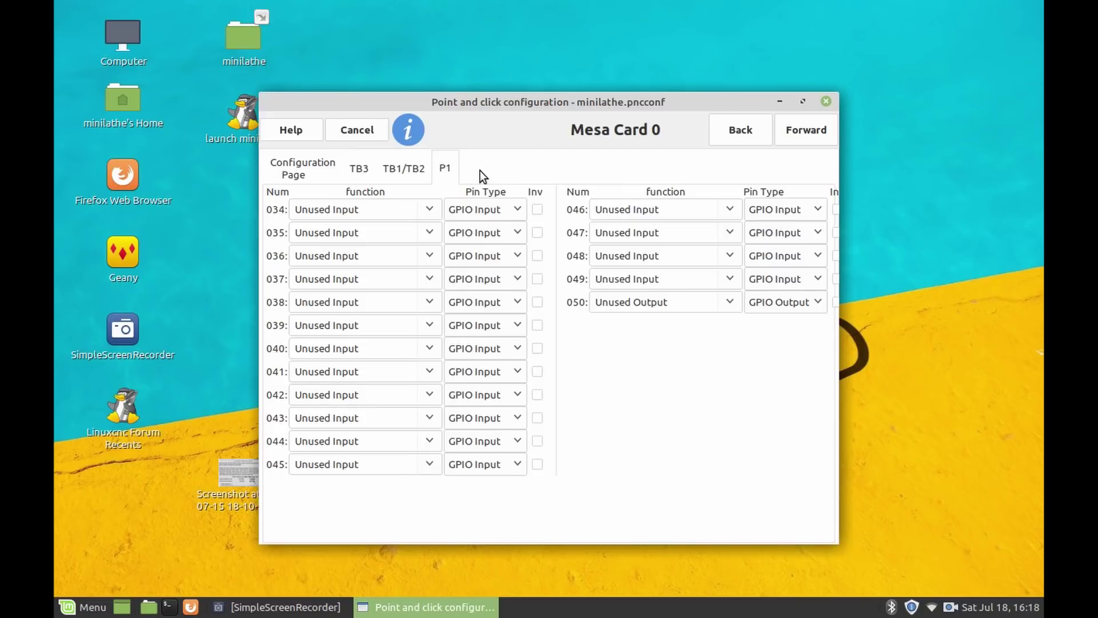
click(419, 170)
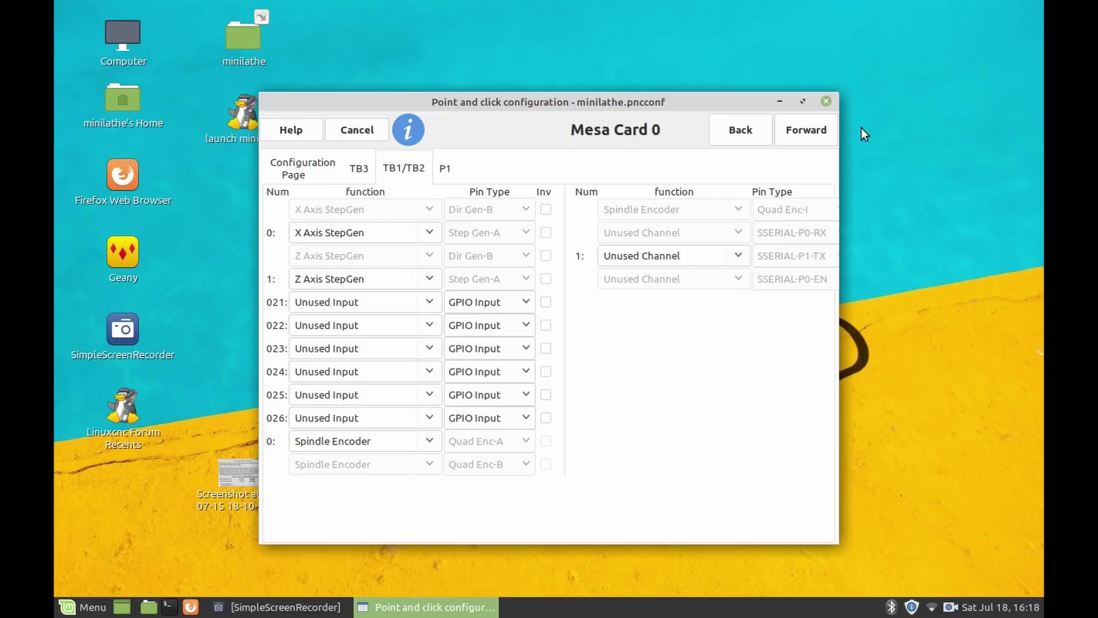
click(803, 129)
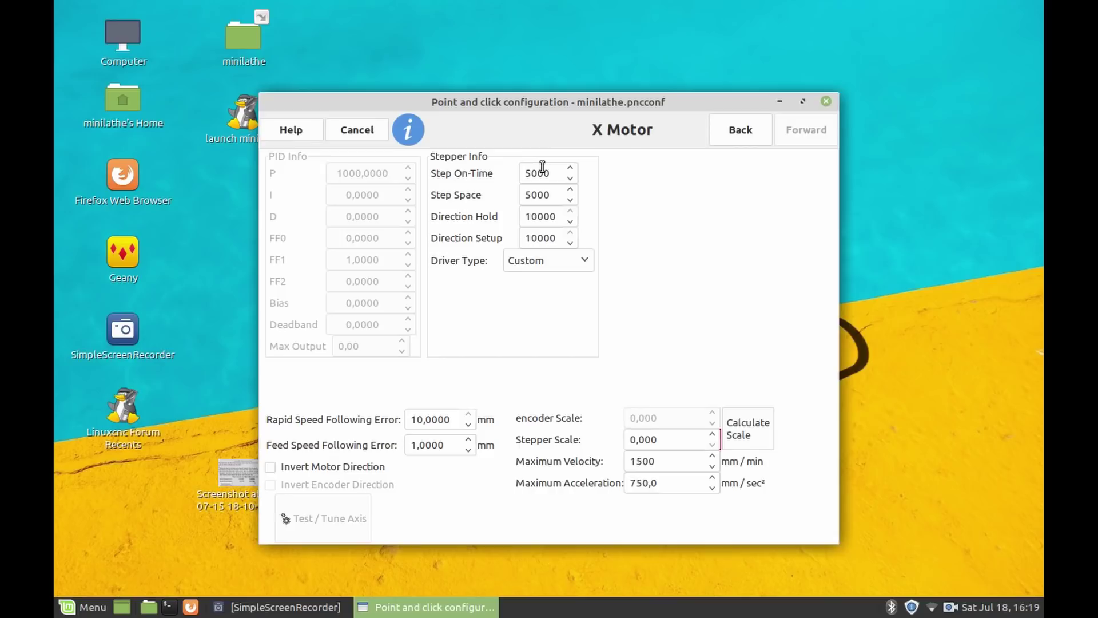
Step: Set the X motor's Direction Hold and Direction Setup to 5000
click(539, 214)
double_click(539, 215)
text(5000)
click(539, 240)
key(BackSpace)
key(BackSpace)
text(5)
Step: In the X axis scale calculation, enable pulley teeth at 24:48 and a microstep multiplication factor of 20
click(761, 430)
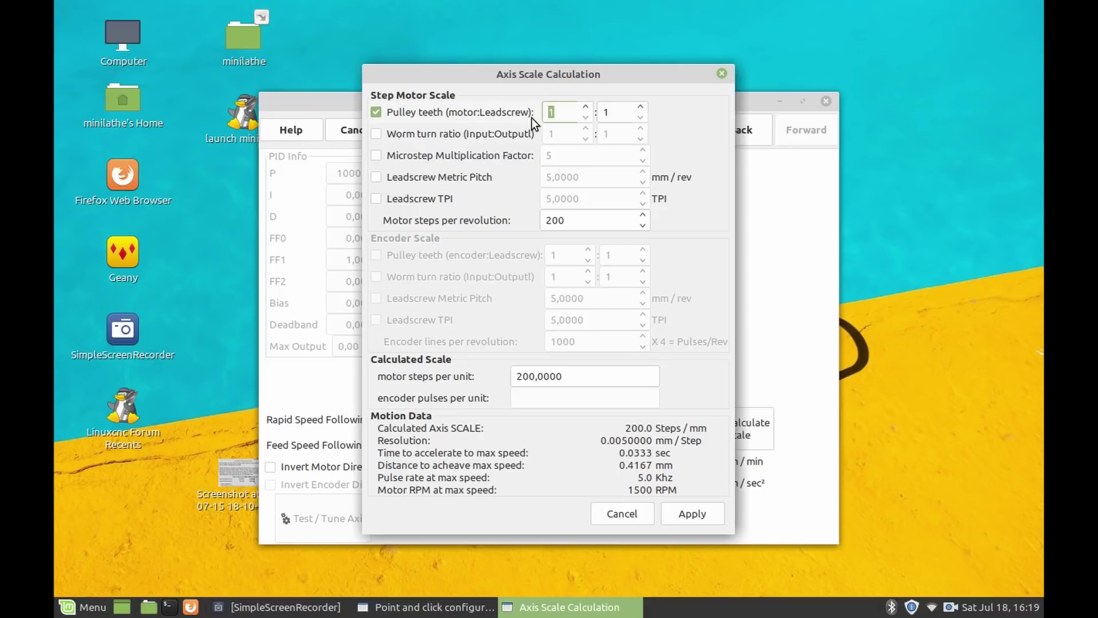
key(Tab)
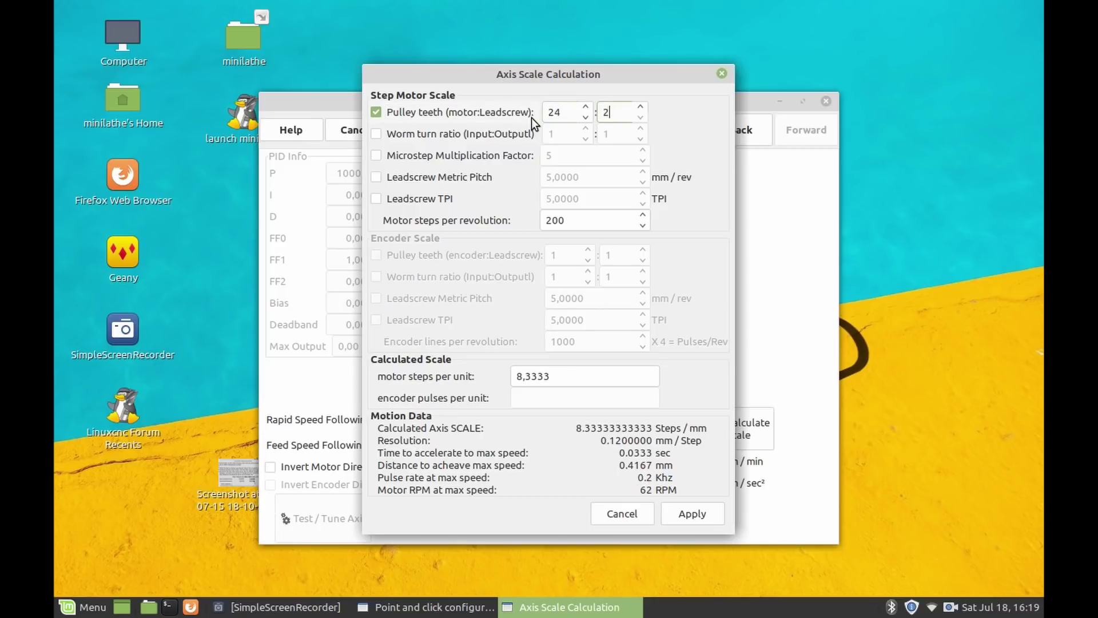
text(48)
click(376, 155)
click(562, 161)
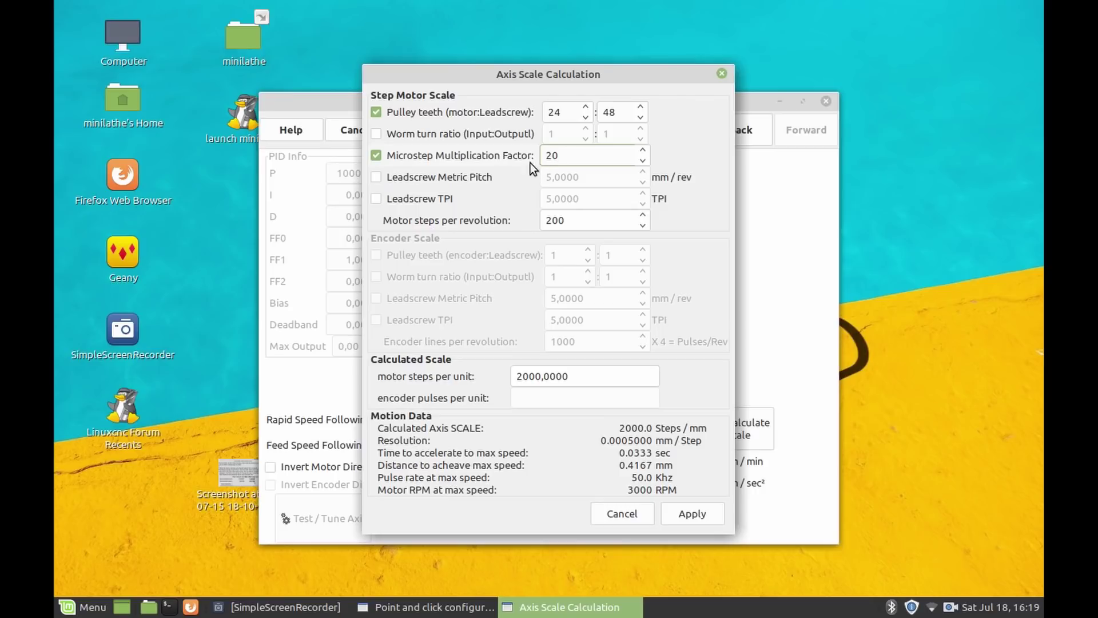
Step: Enable a 3 mm/rev leadscrew metric pitch, apply the calculated X motor scale, and proceed to the X axis settings
click(372, 180)
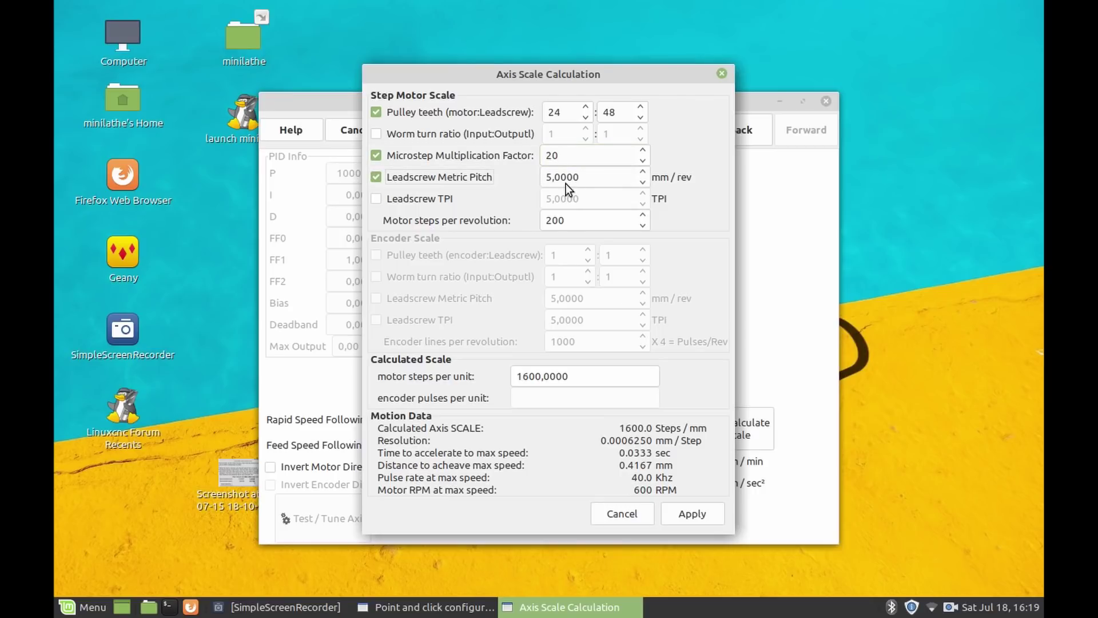
click(587, 182)
key(ctrl+a)
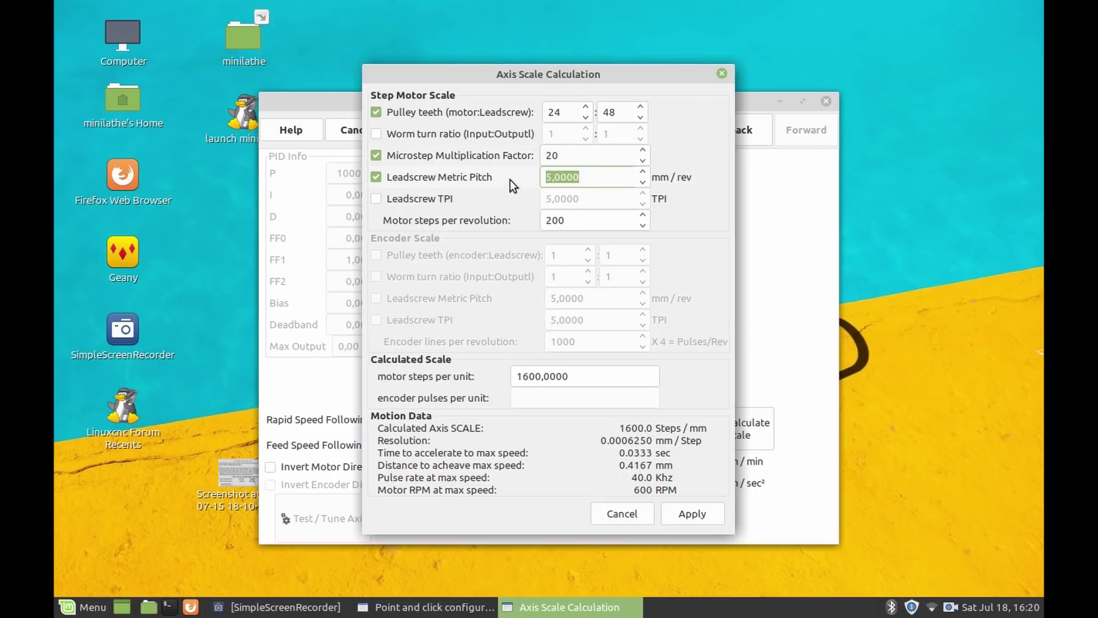
text(3)
key(Tab)
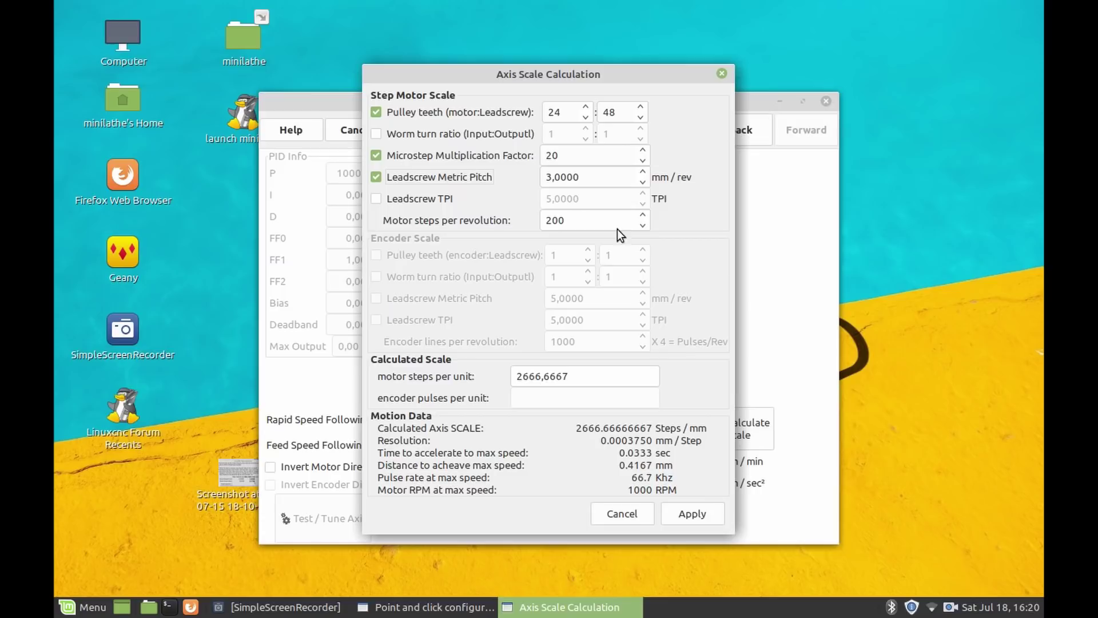
key(Return)
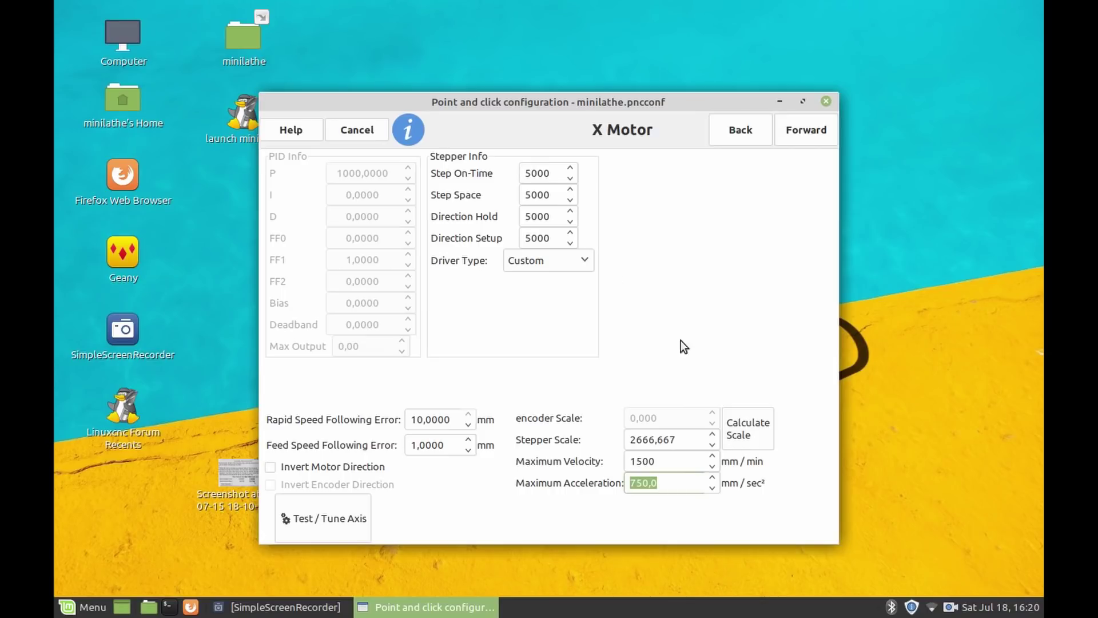
click(805, 130)
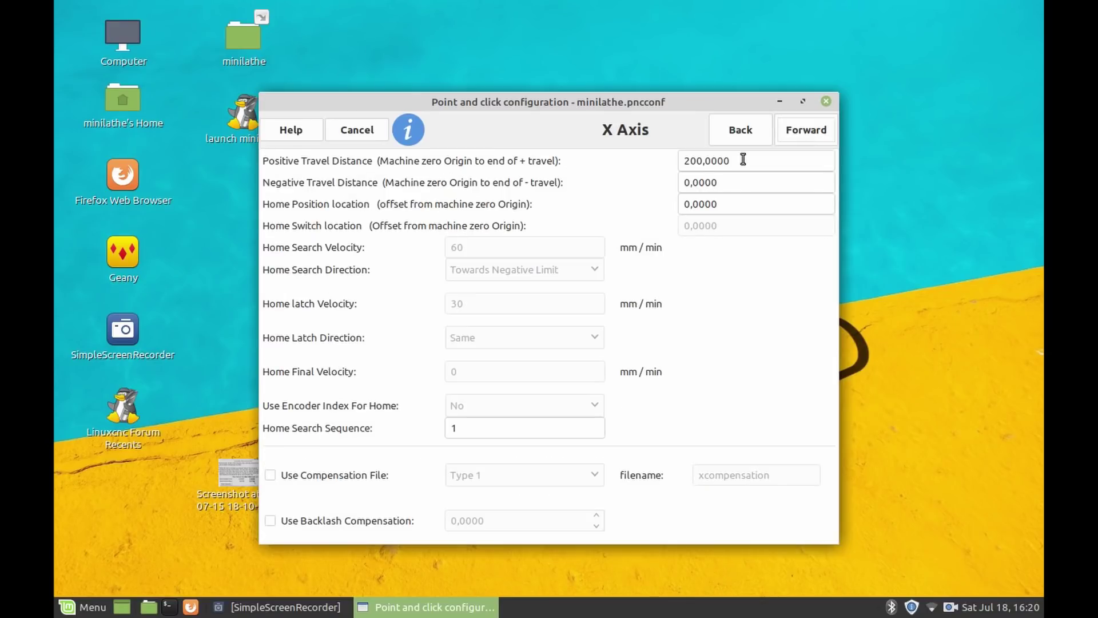
Step: Set the X axis positive travel distance and home position location to 120
drag(743, 160, 655, 162)
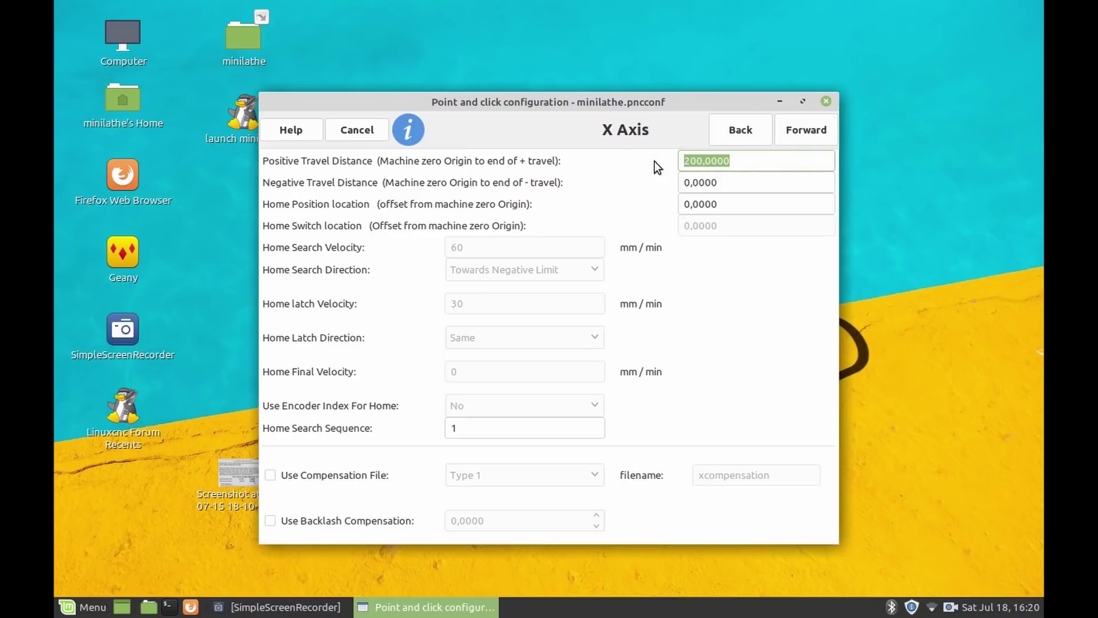
text(120)
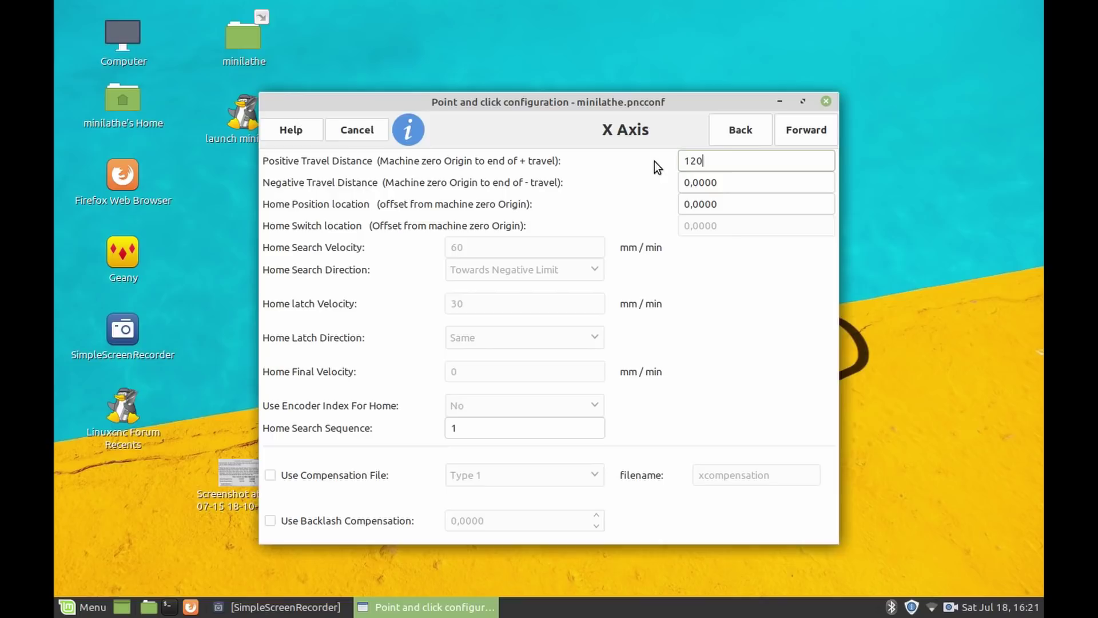
click(736, 188)
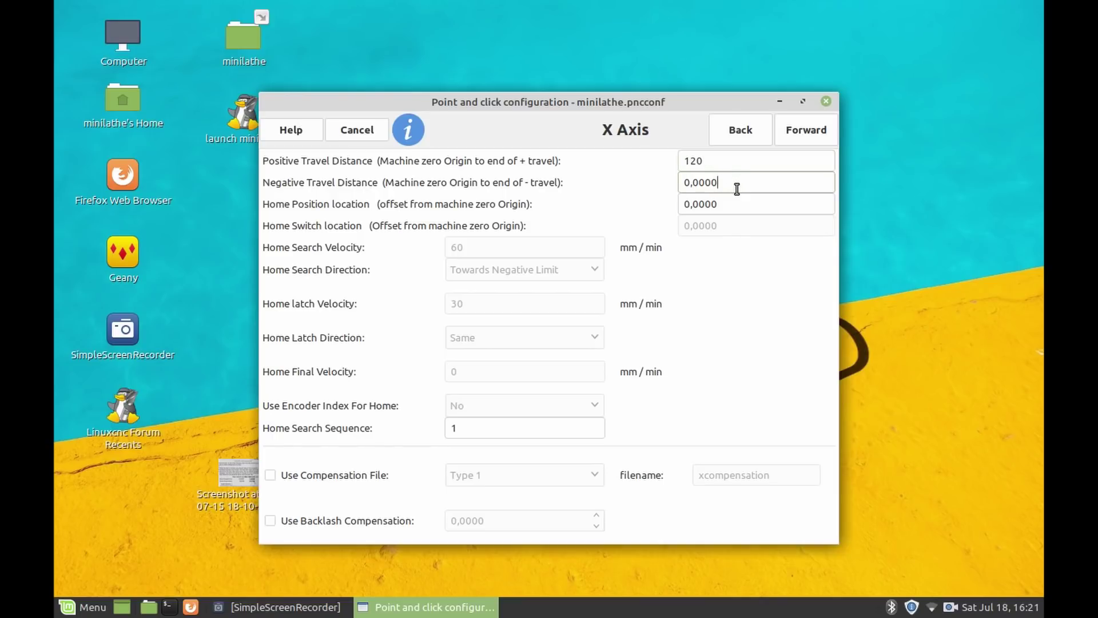
click(729, 207)
key(BackSpace)
key(BackSpace)
key(BackSpace)
key(BackSpace)
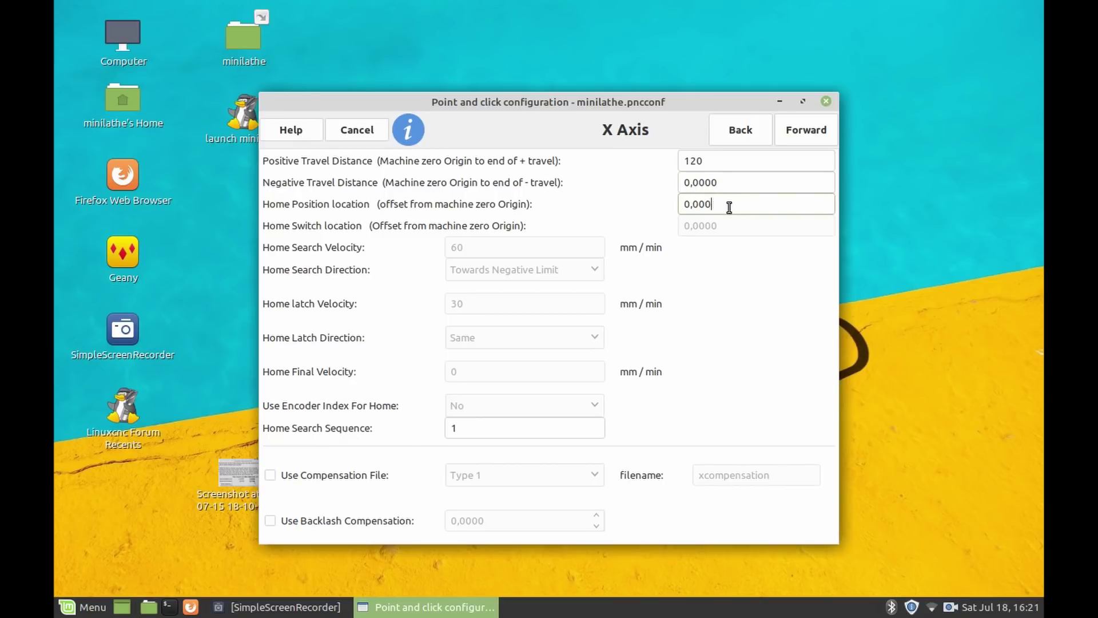
text(120)
key(Left)
key(Left)
key(Left)
key(BackSpace)
key(End)
Step: Enable X axis backlash compensation with a value of .25 and proceed to the Z motor settings
click(271, 522)
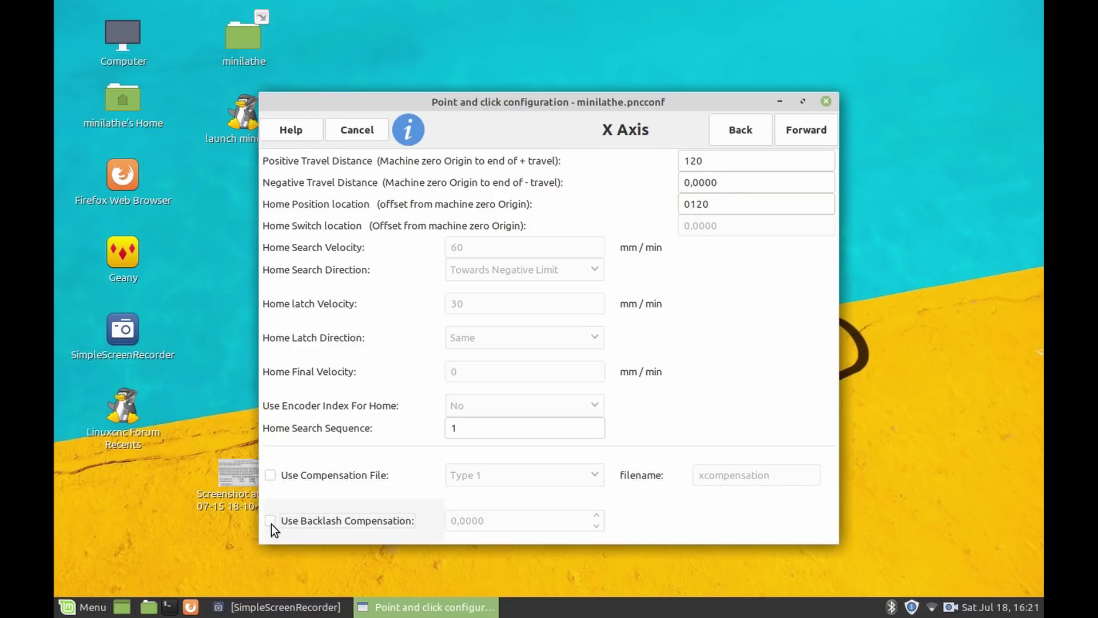
click(499, 522)
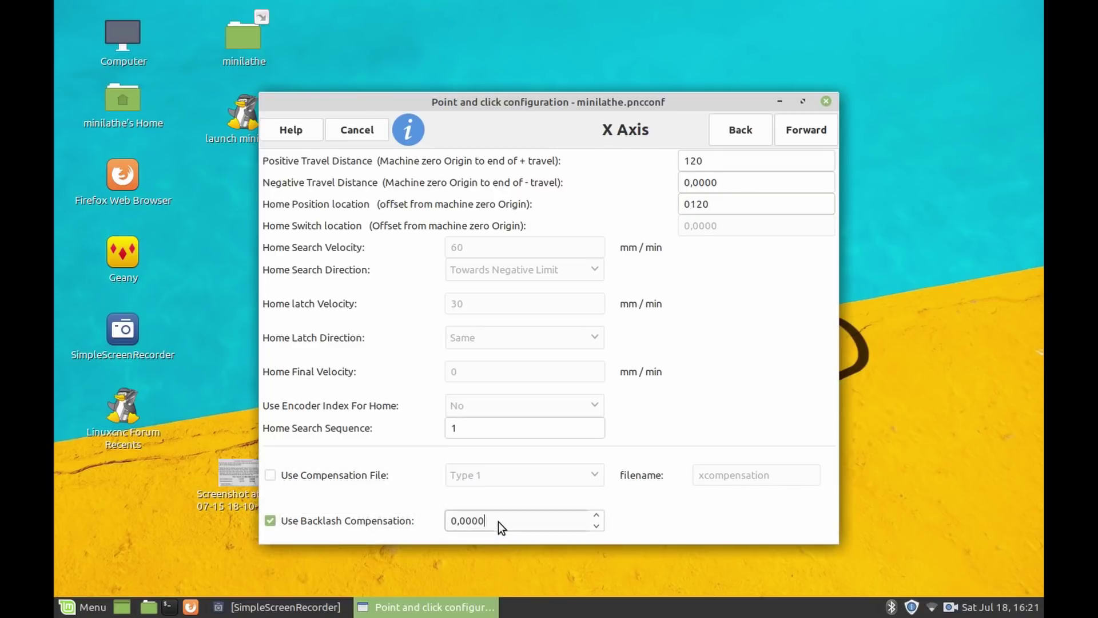
triple_click(447, 528)
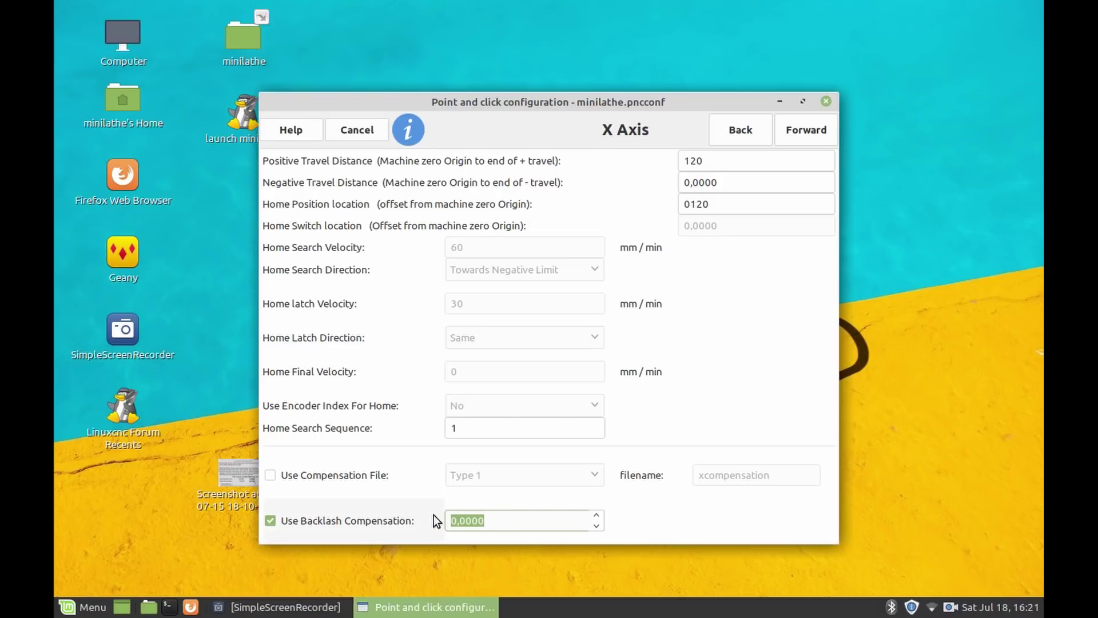
text(.25)
click(797, 132)
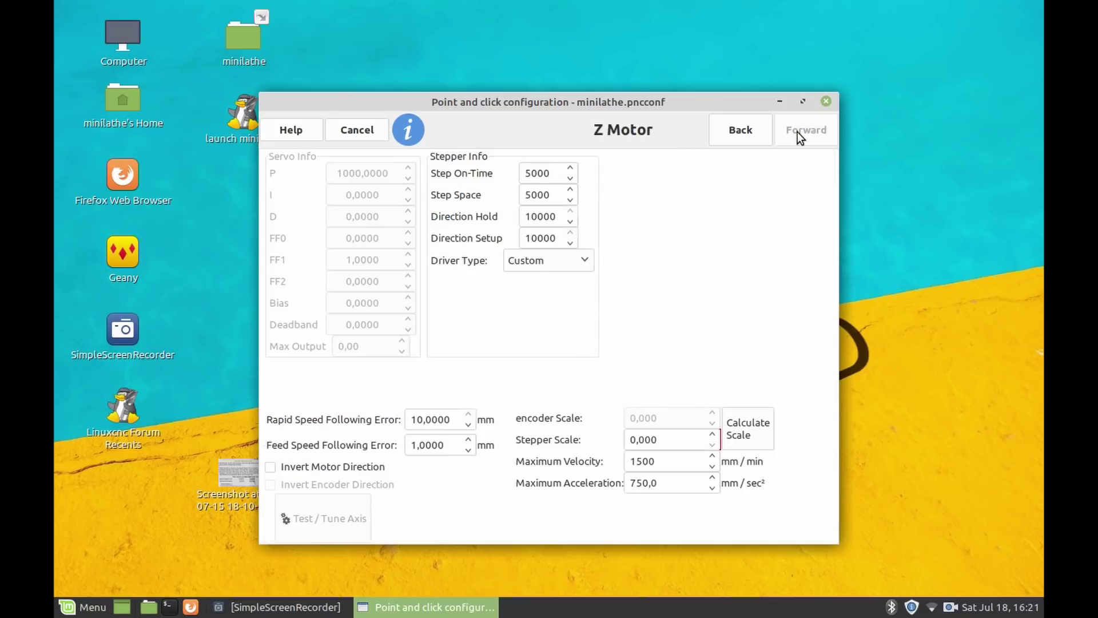
Step: Set the Z motor's Direction Hold and Direction Setup to 5000, keeping the Custom driver type
click(531, 175)
scroll(588, 262, down, 1)
click(585, 255)
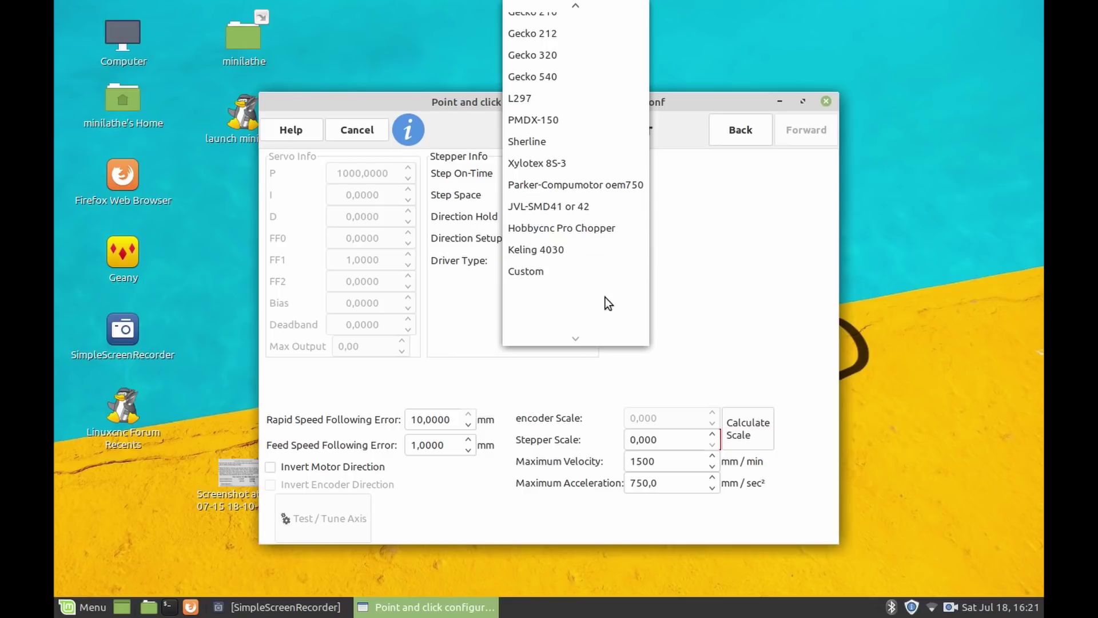
click(427, 451)
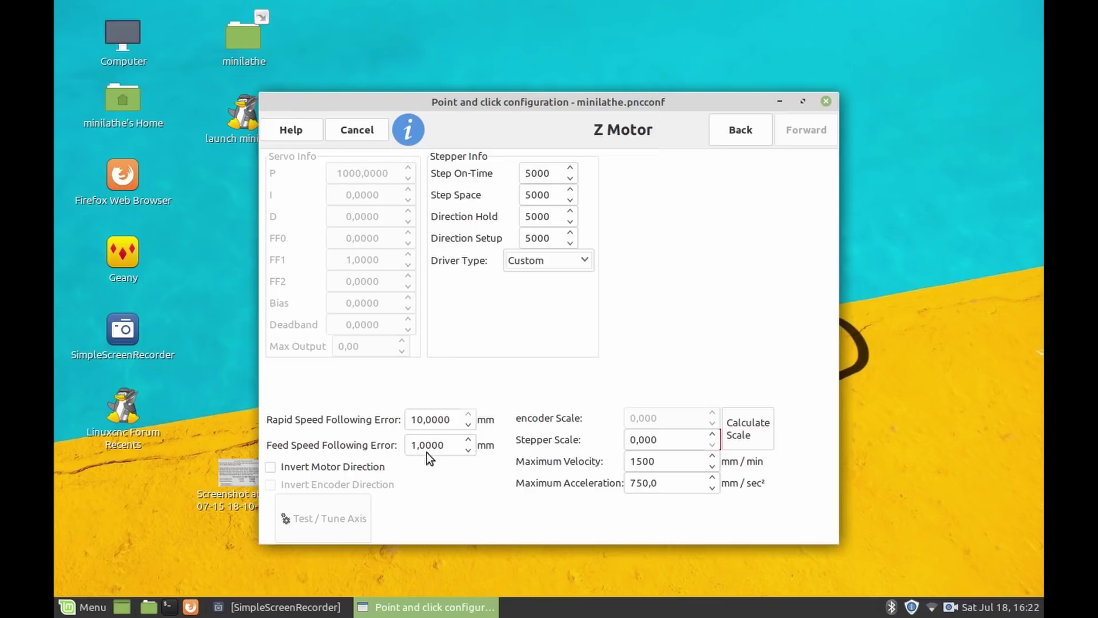
Step: In the Z axis scale calculation, enable pulley teeth at 24:48 and a microstep multiplication factor of 20
click(743, 423)
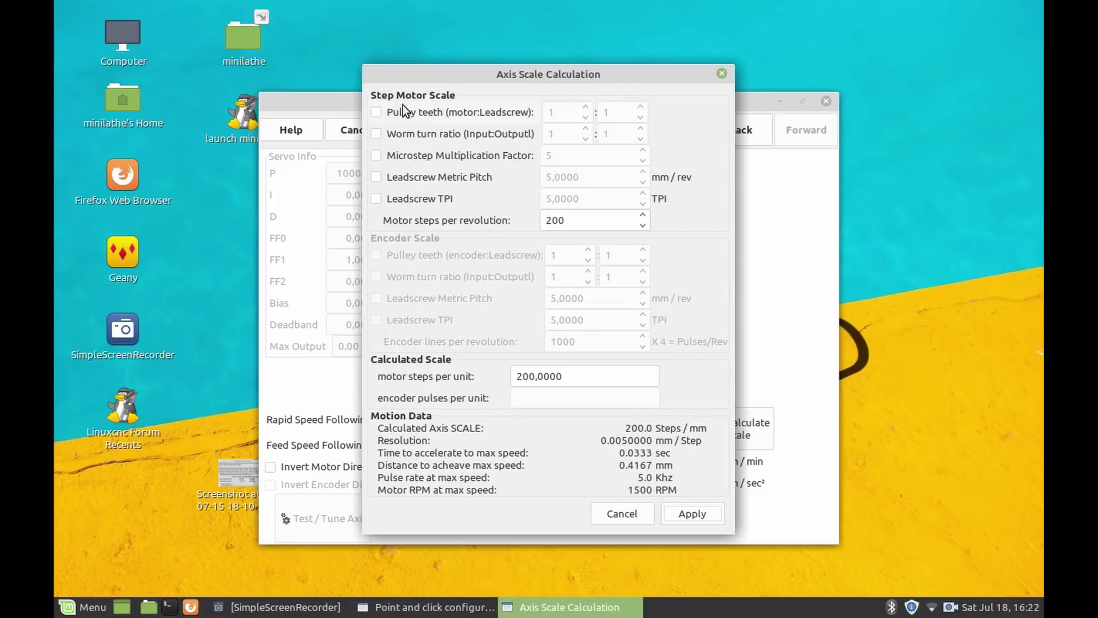
click(377, 112)
drag(561, 108, 542, 108)
text(24)
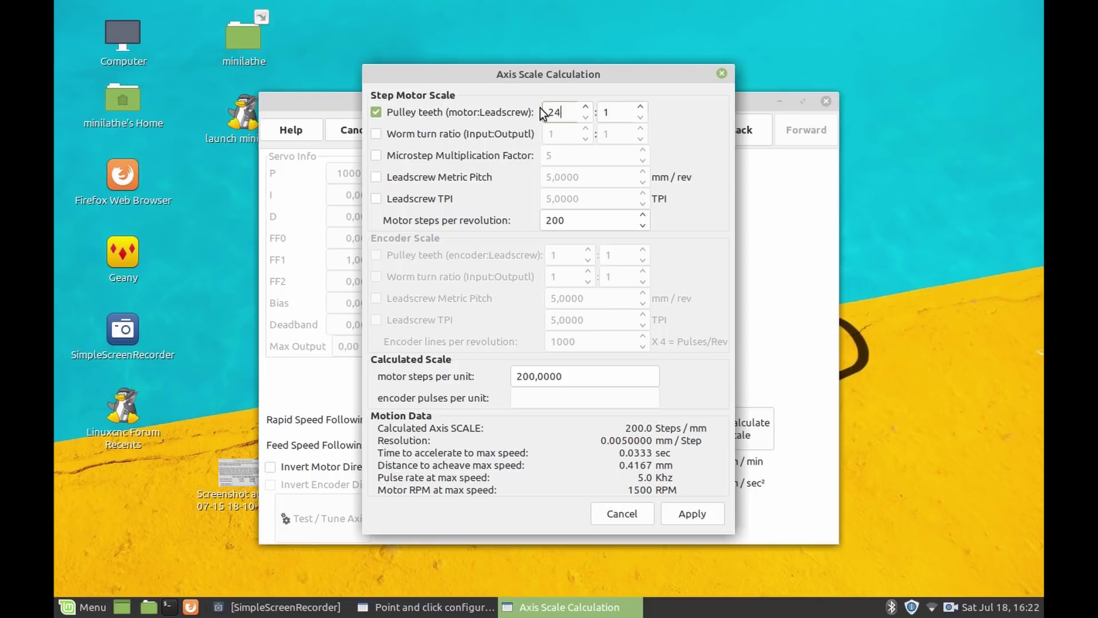
key(Tab)
text(48)
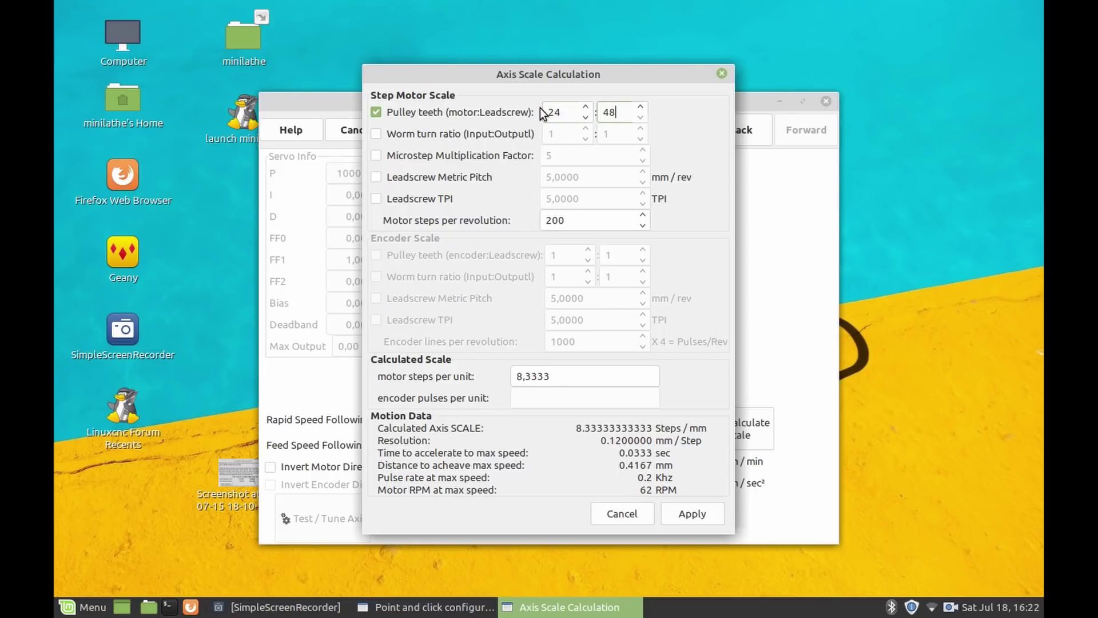
click(377, 156)
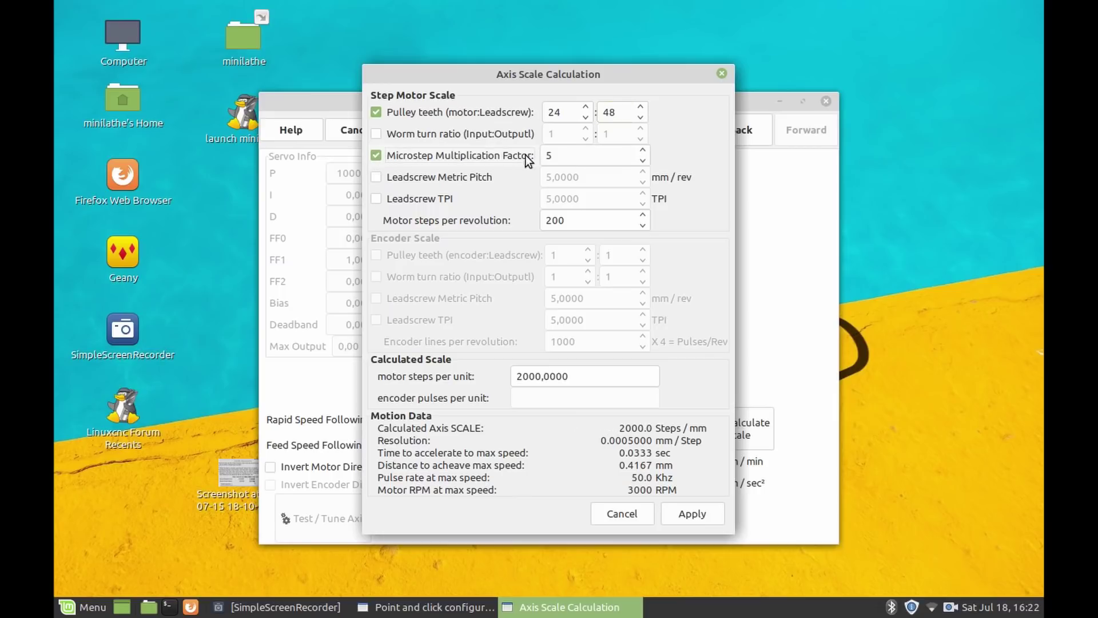
click(538, 158)
Step: Enable a 5,08 mm/rev leadscrew metric pitch, apply the calculated Z motor scale, and proceed to the Z axis settings
click(376, 178)
click(585, 179)
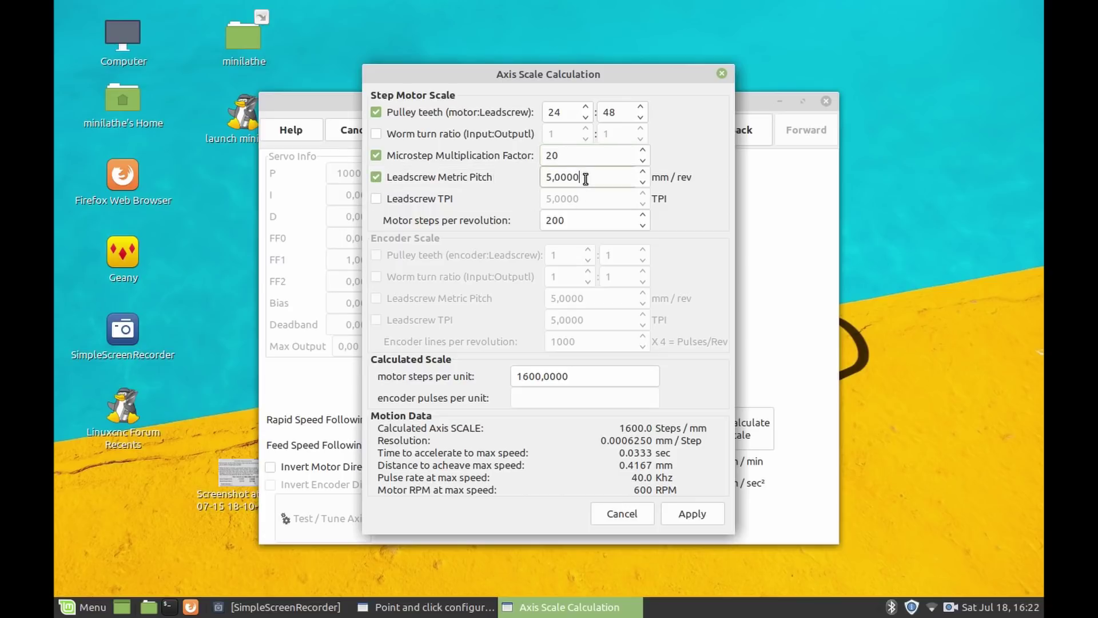
key(BackSpace)
key(BackSpace)
key(BackSpace)
text(8)
key(Return)
click(803, 129)
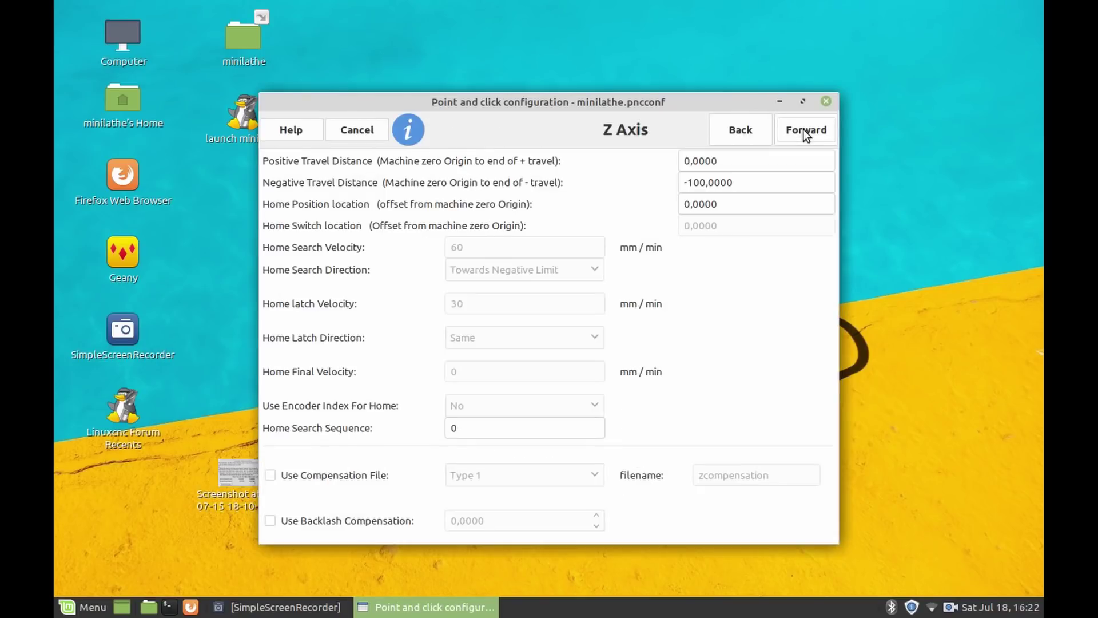
Step: Set the Z axis negative travel distance to .300
click(738, 163)
drag(750, 181, 665, 189)
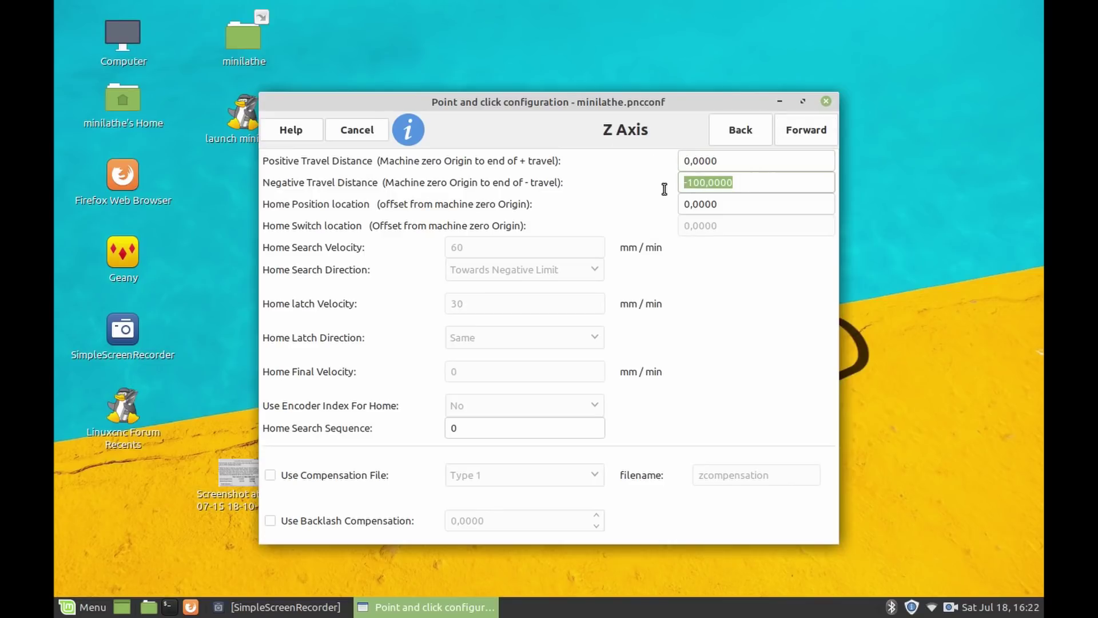
key(BackSpace)
text(.300)
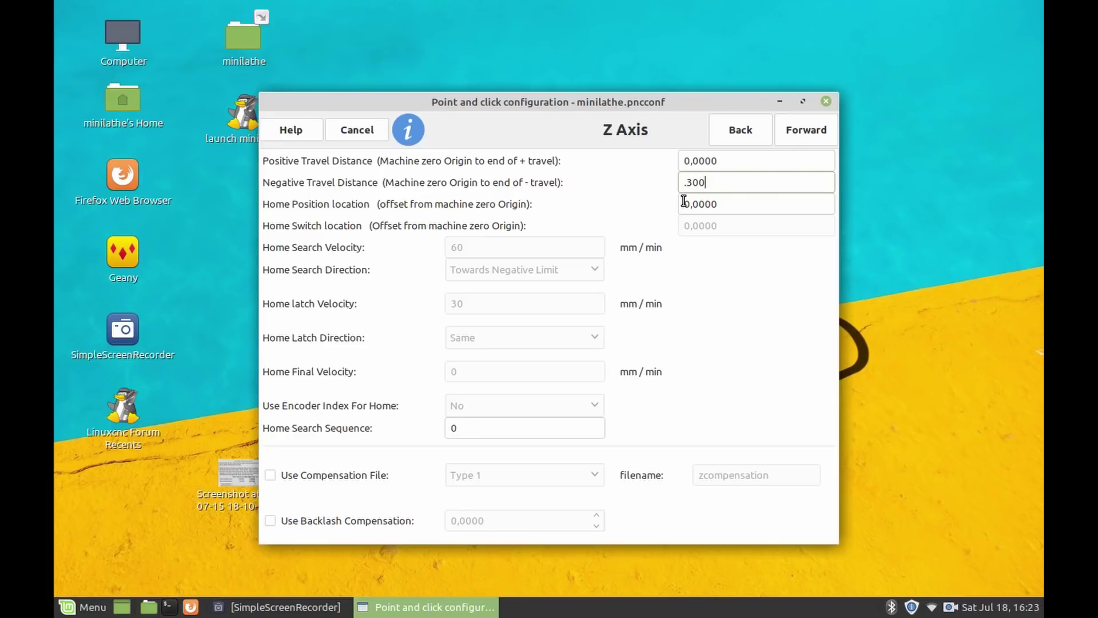
Step: Set the Z axis home position location to -150, enable backlash compensation, and proceed to the spindle motor settings
double_click(728, 204)
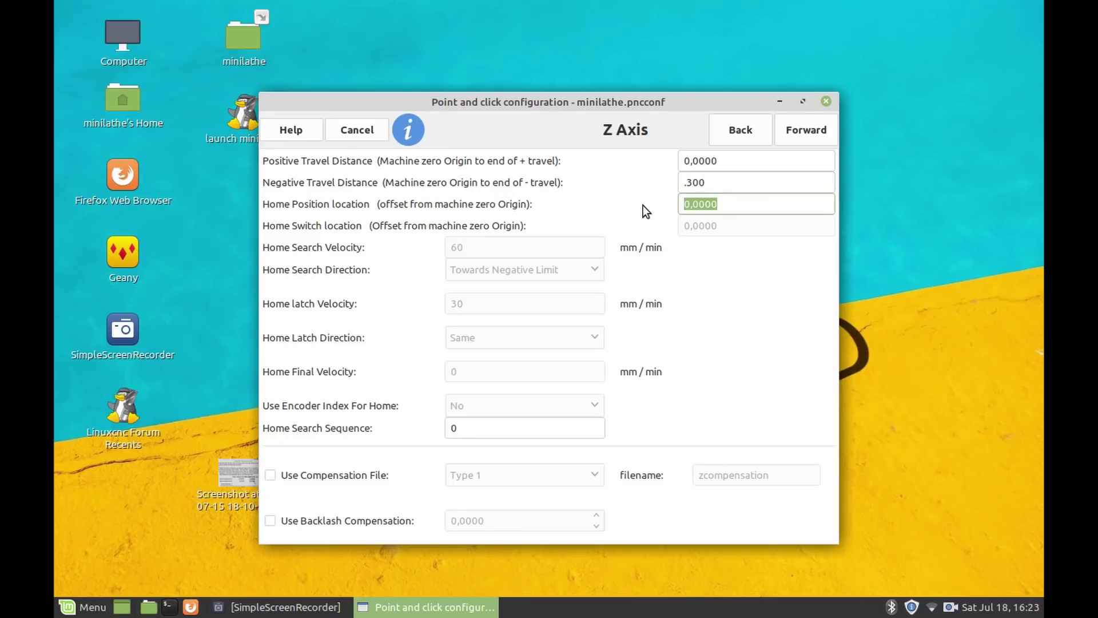
text(-150)
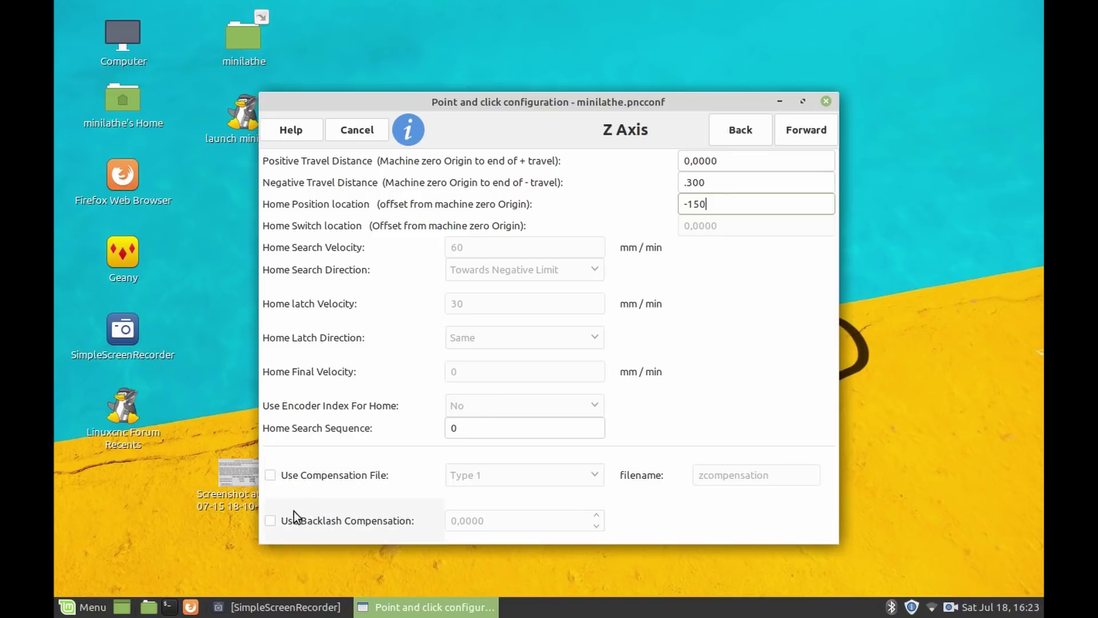
click(269, 522)
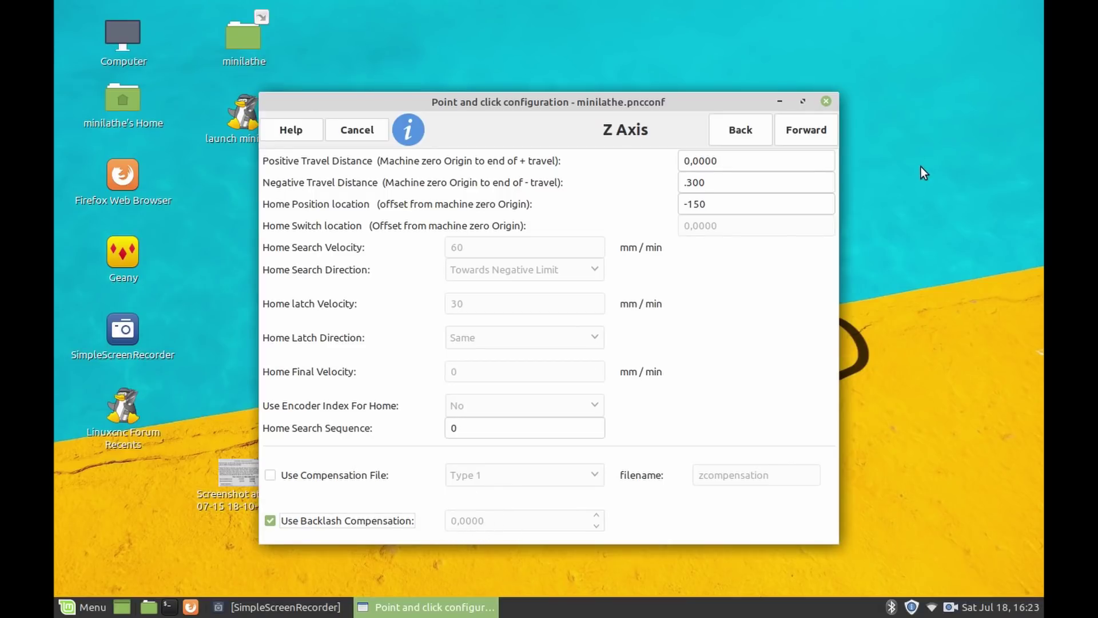
click(806, 128)
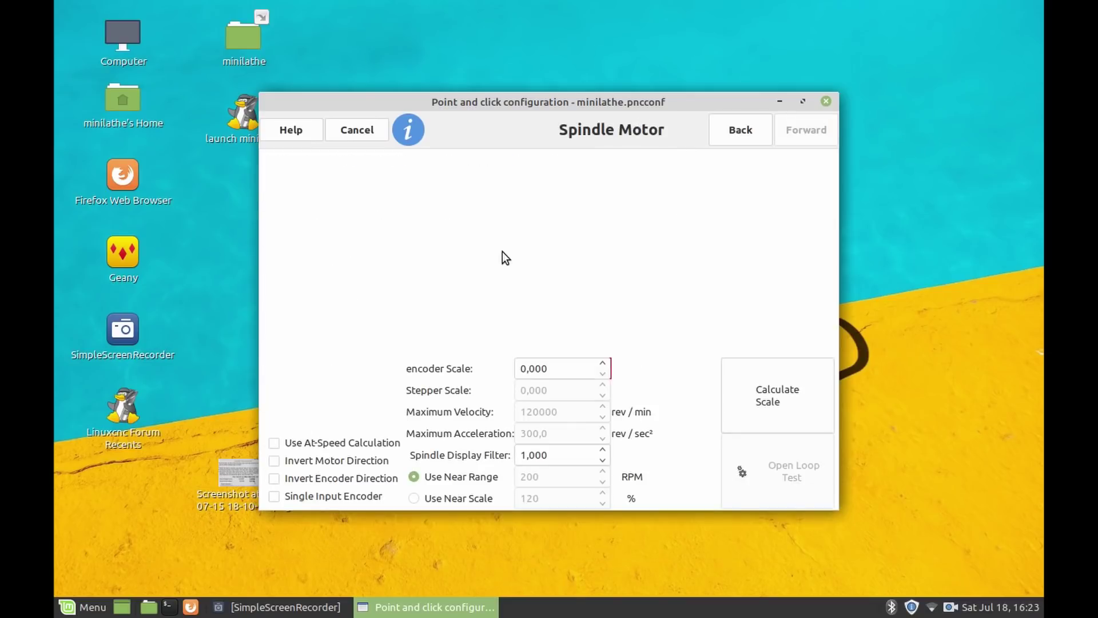
Step: In the spindle scale calculation, set the motor-to-gearbox pulley teeth to 50:46
click(776, 397)
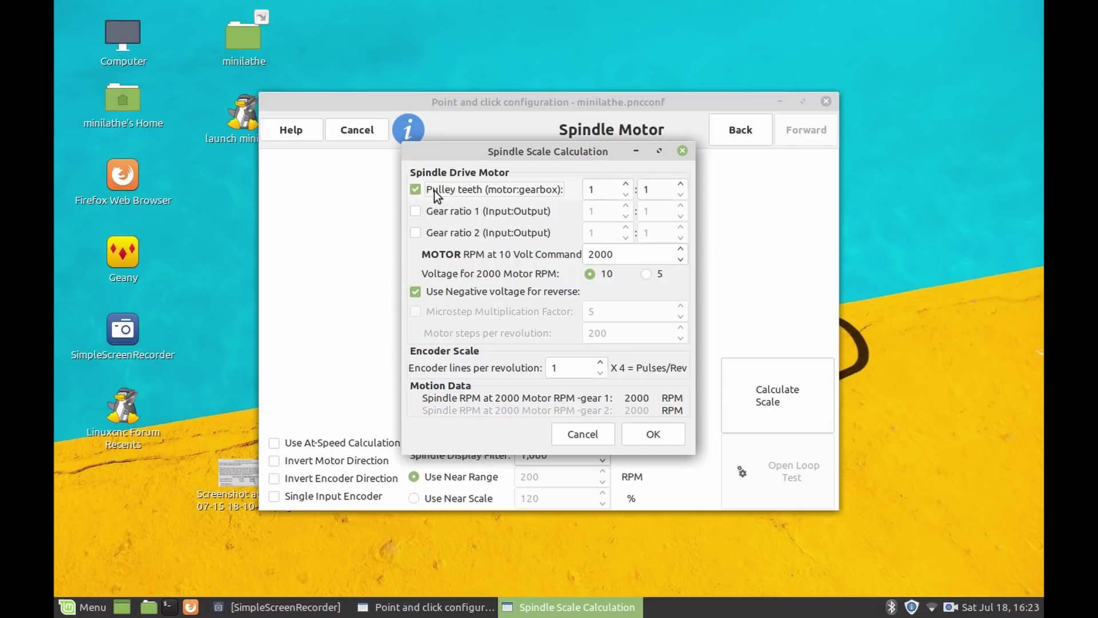
click(604, 194)
text(50)
click(643, 195)
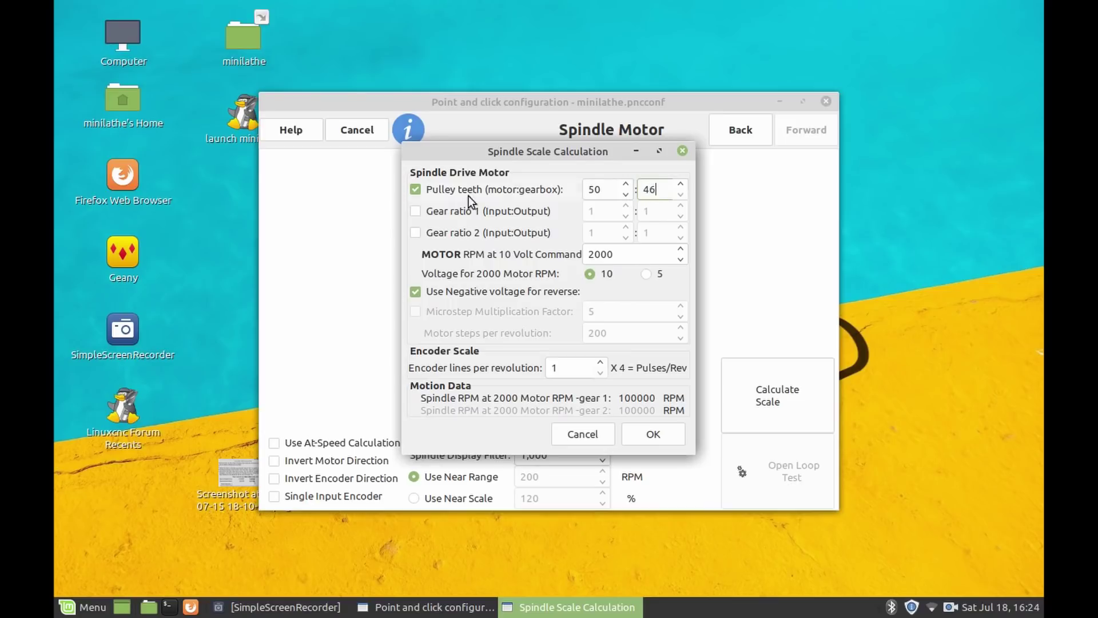
Step: Enable gear ratio 1 in the spindle scale calculation and set its input-to-output ratio to 18:43
click(414, 212)
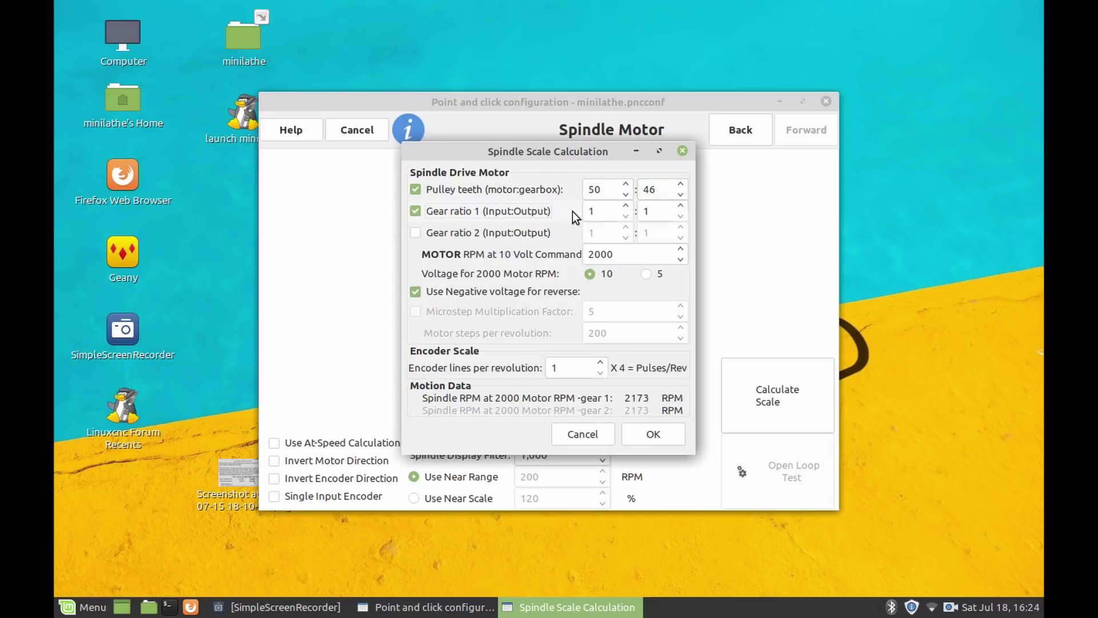
drag(591, 215, 586, 216)
text(18)
key(Tab)
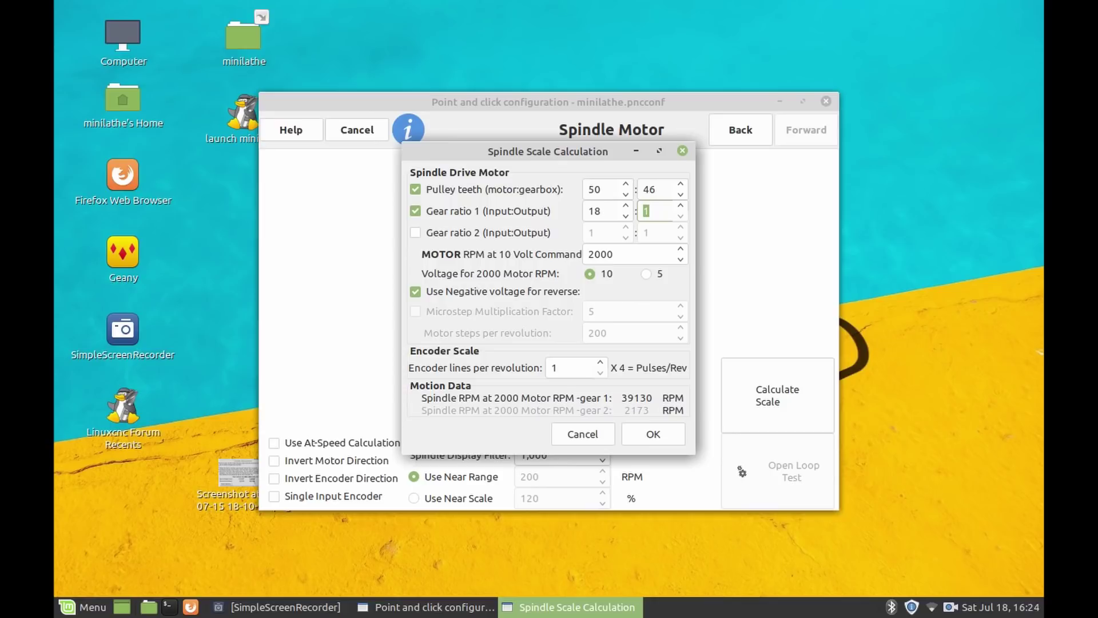
text(43)
Step: Enable gear ratio 2 for the spindle drive and set its input-to-output ratio to 30:31
click(413, 233)
key(Tab)
text(30)
key(Tab)
text(31)
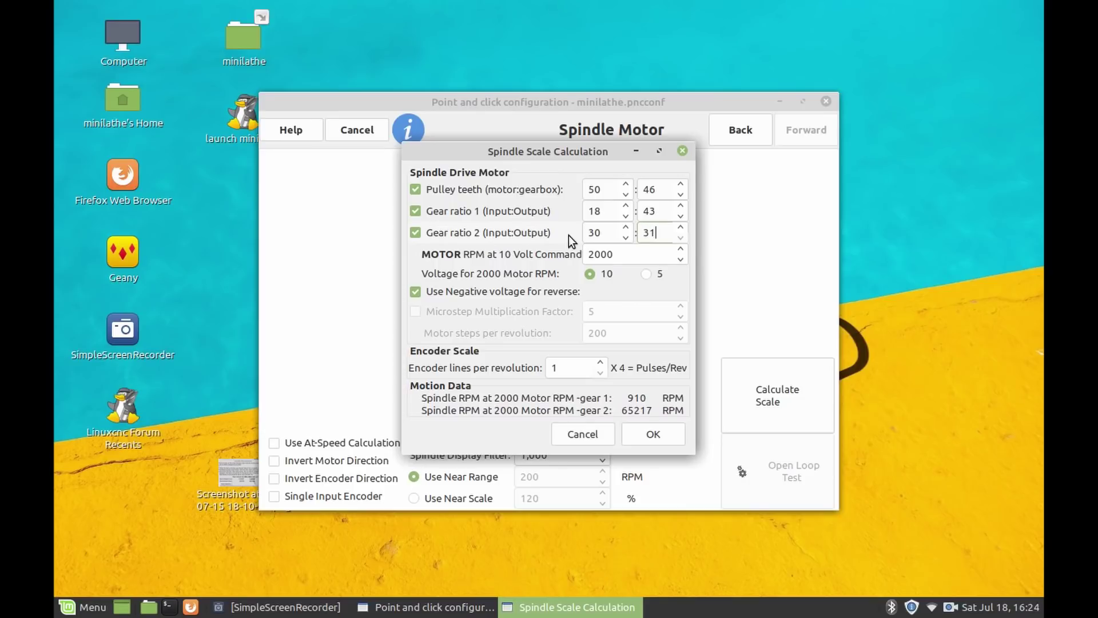
key(shift+Tab)
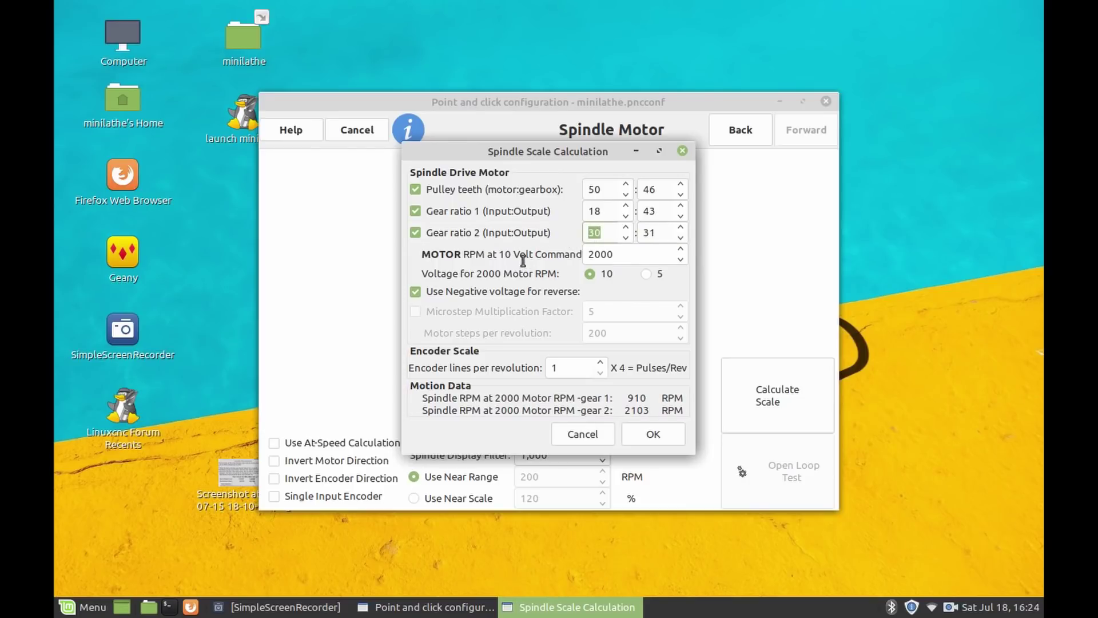
Step: Set the motor RPM at 10 volt command to 2715 and disable the use of negative voltage for reverse
click(626, 254)
drag(626, 254, 571, 257)
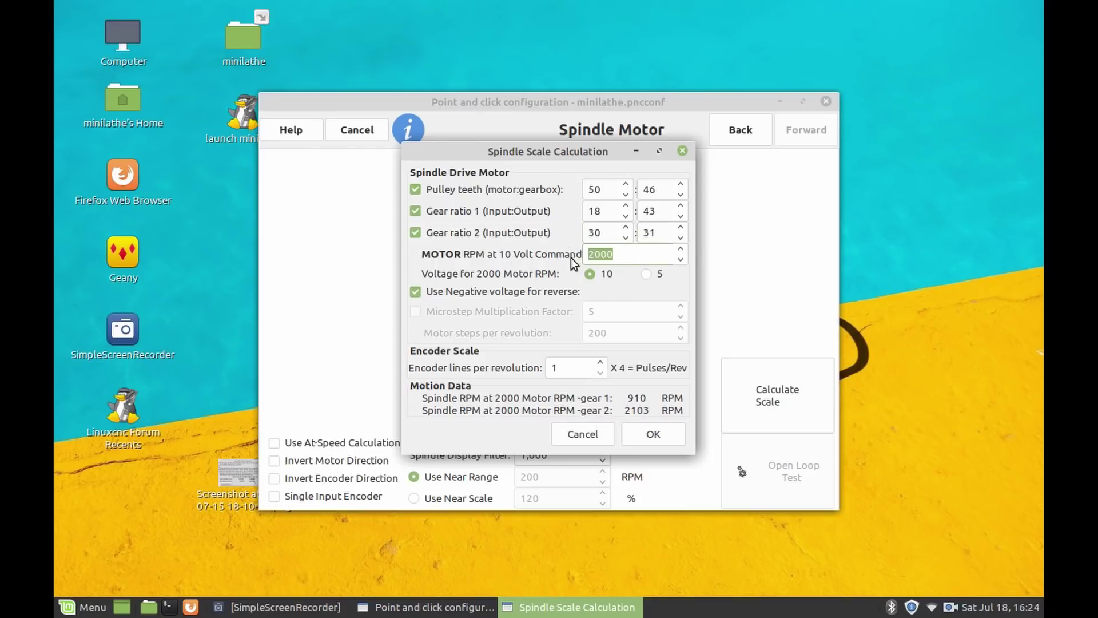
text(2715)
click(614, 272)
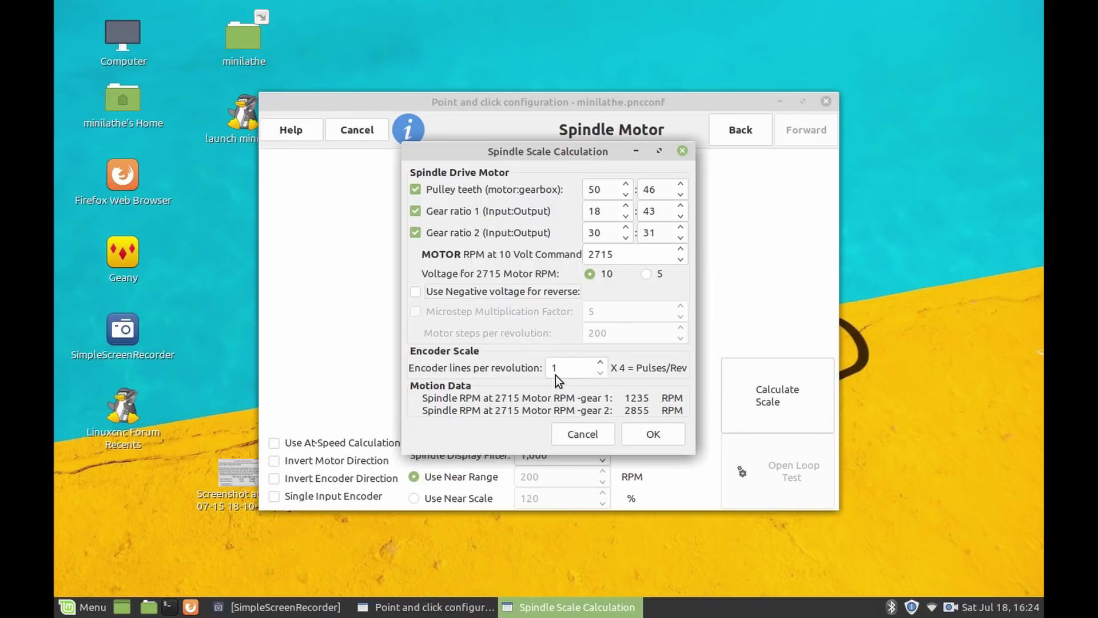
Step: Set the spindle encoder lines per revolution to 100 and apply the calculated spindle scale
click(582, 371)
text(00)
key(Tab)
click(653, 435)
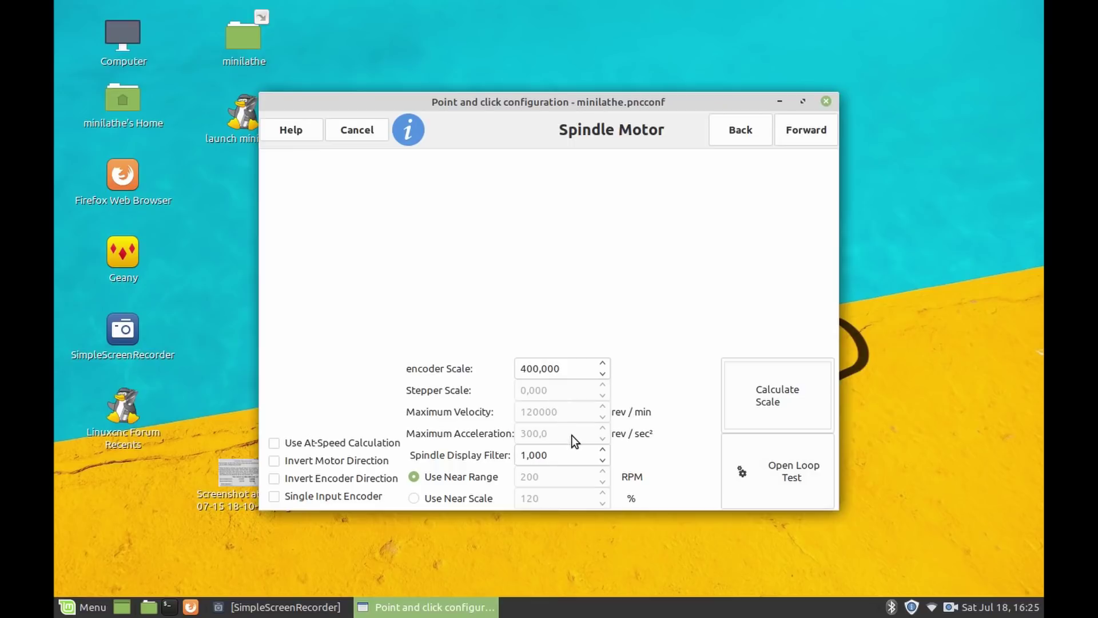
Step: Finish the configuration wizard, writing the configuration files to disk, and launch the minilathe configuration in LinuxCNC
click(802, 136)
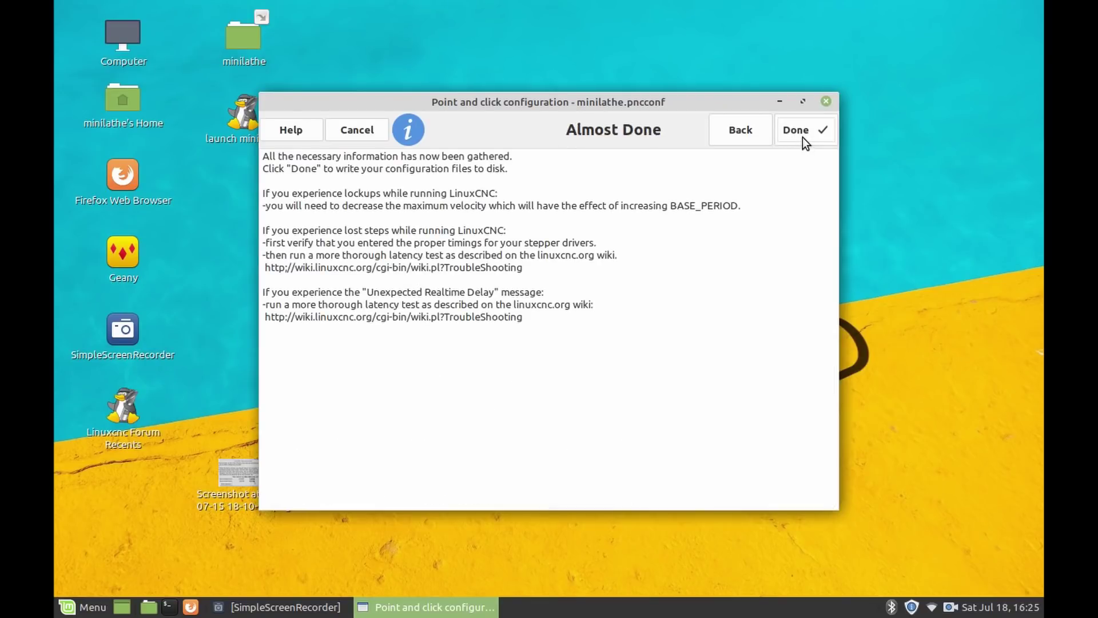
click(802, 138)
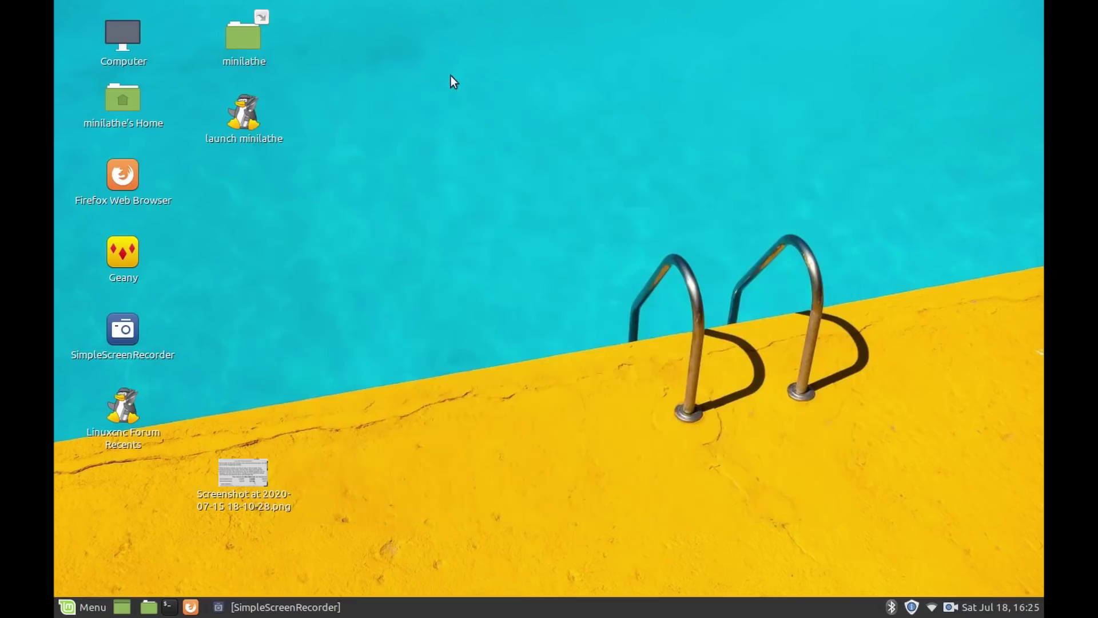
double_click(252, 126)
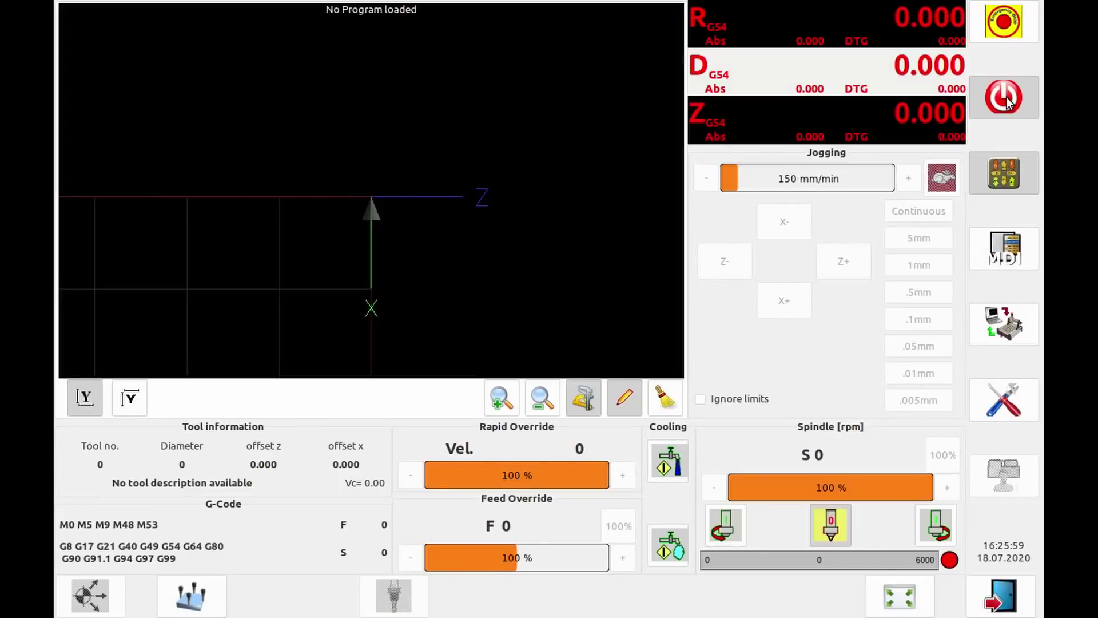
Step: Turn the machine on, dismiss the stepgen error notification, and home the X and Z axes individually
click(1005, 98)
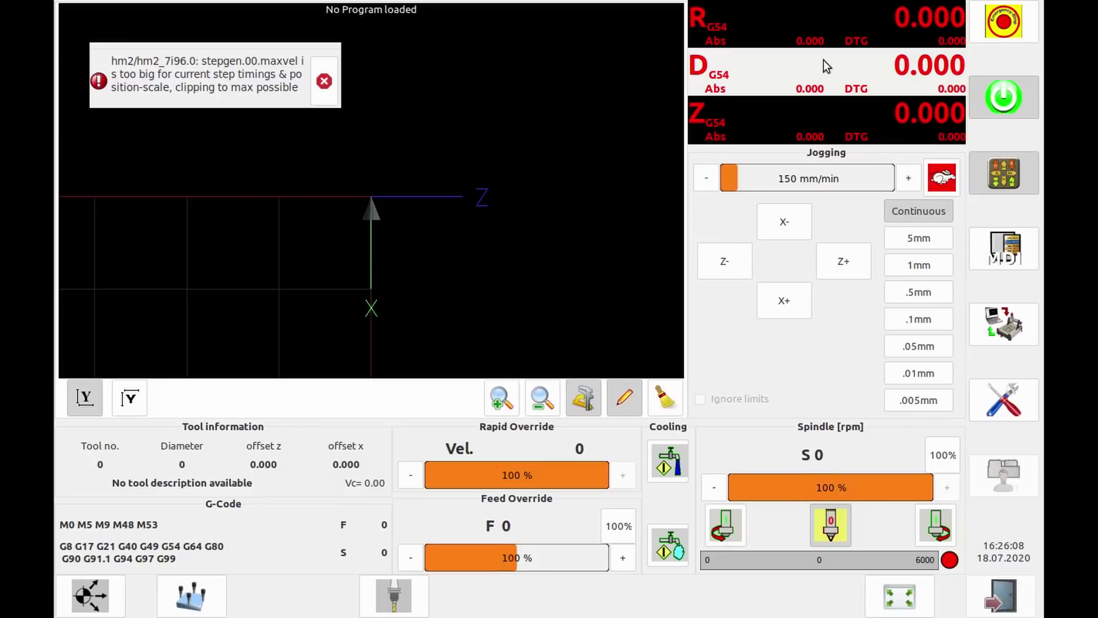
click(322, 83)
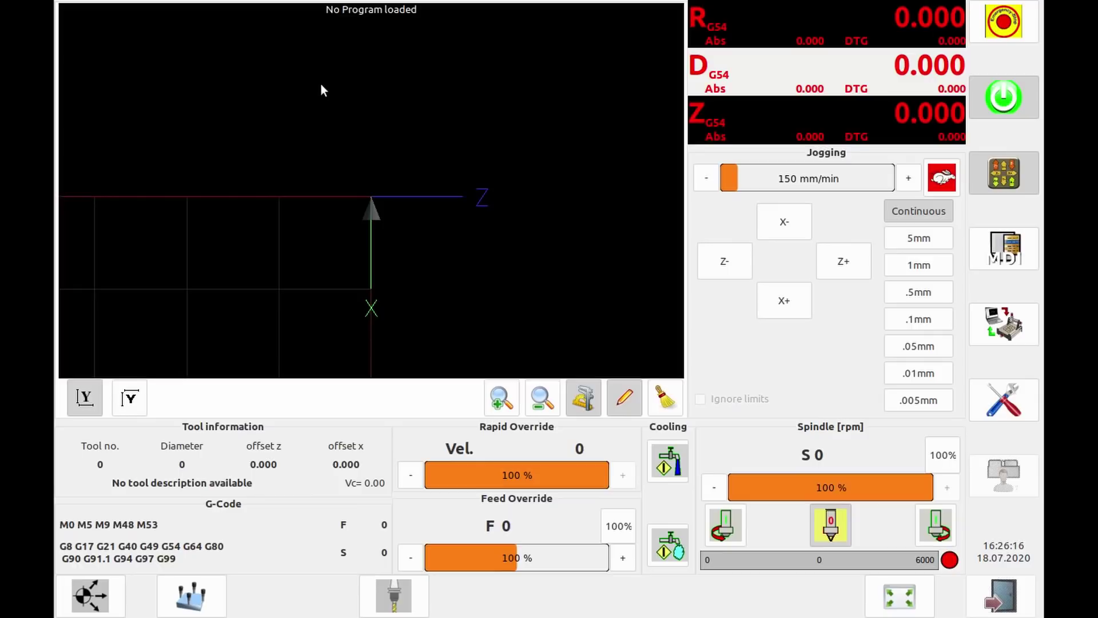
click(90, 595)
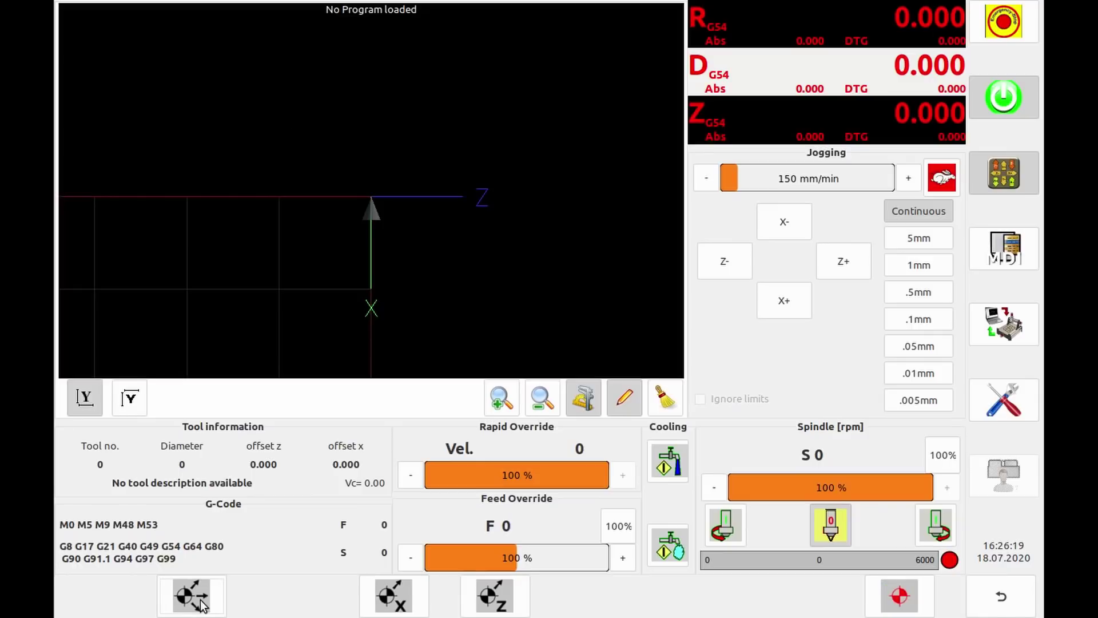
click(402, 608)
click(493, 600)
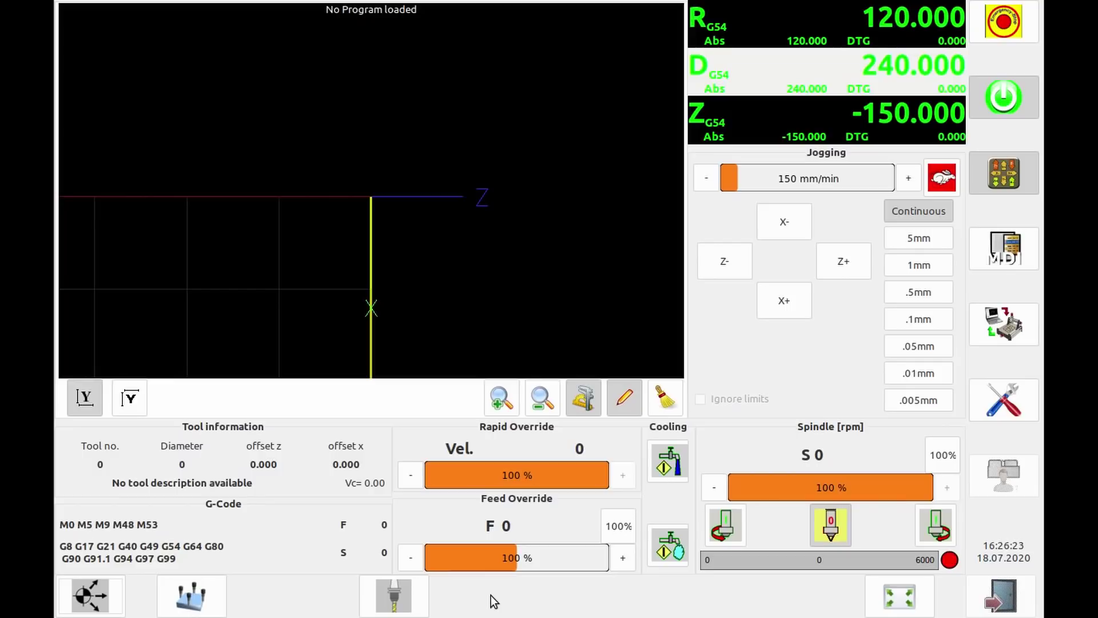